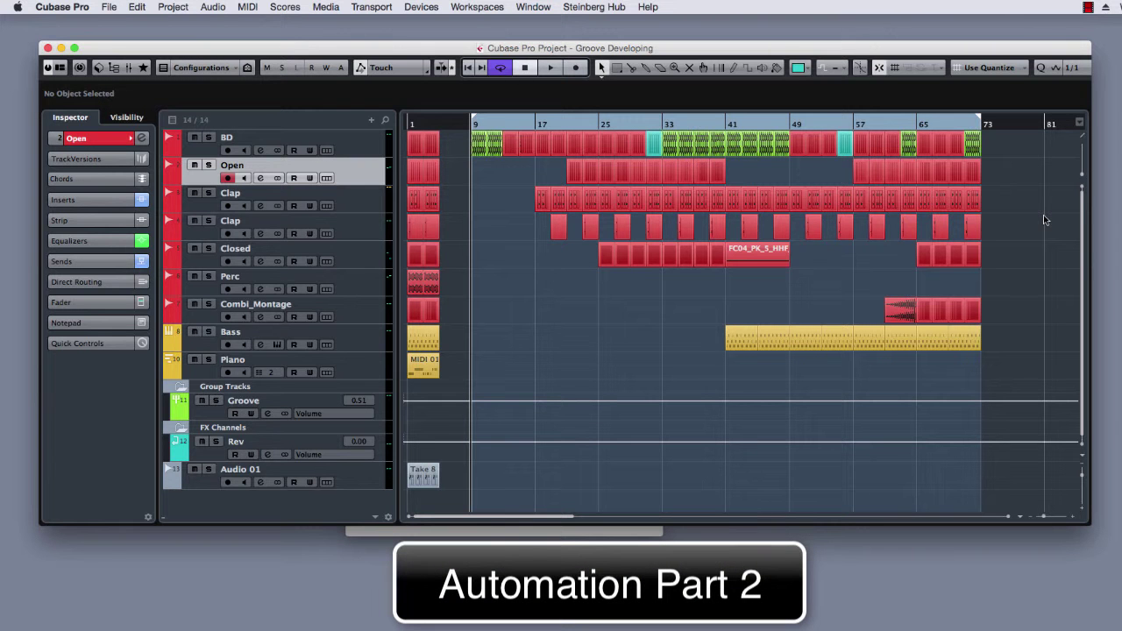
# - Move the project cursor to around bar 32
pyautogui.click(662, 128)
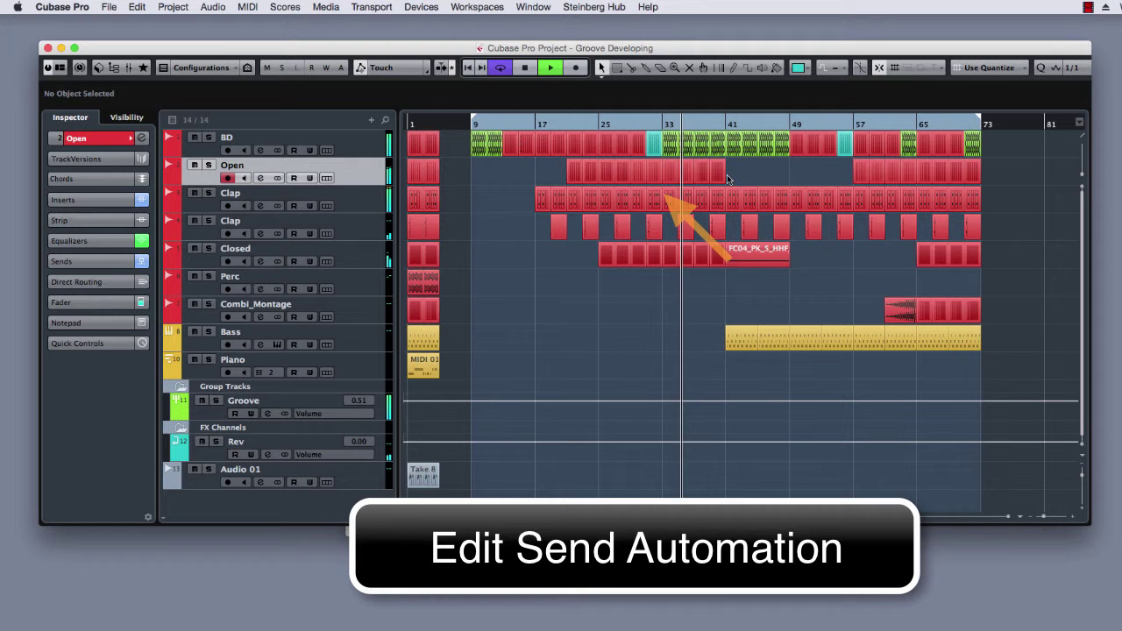
# - Solo the Open track and show its sends in the Inspector
pyautogui.click(208, 166)
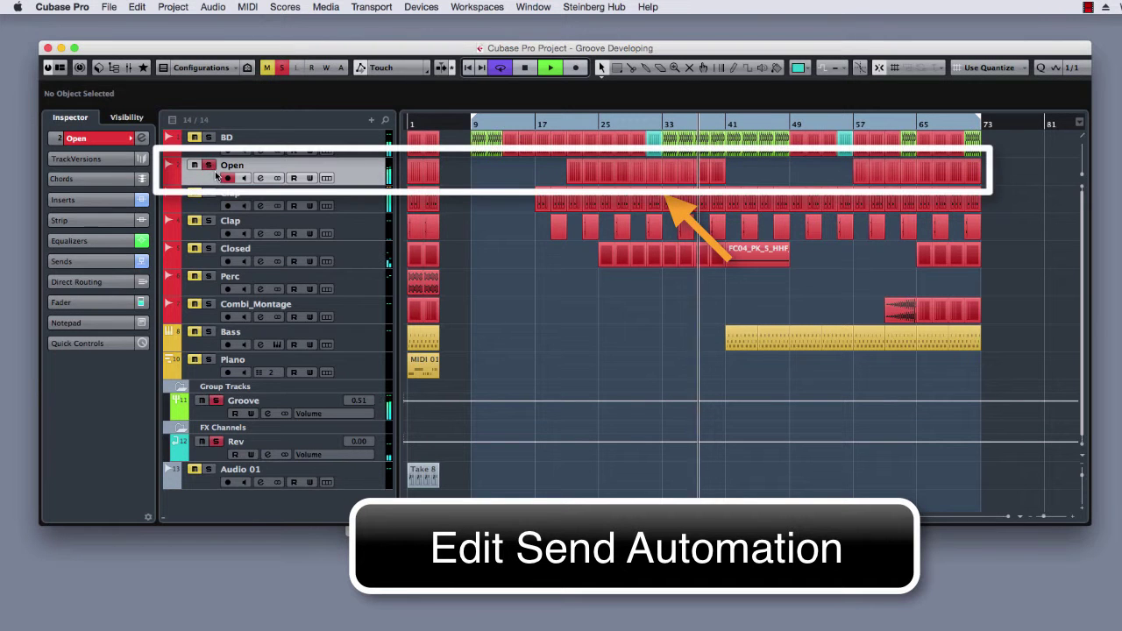
pyautogui.click(80, 200)
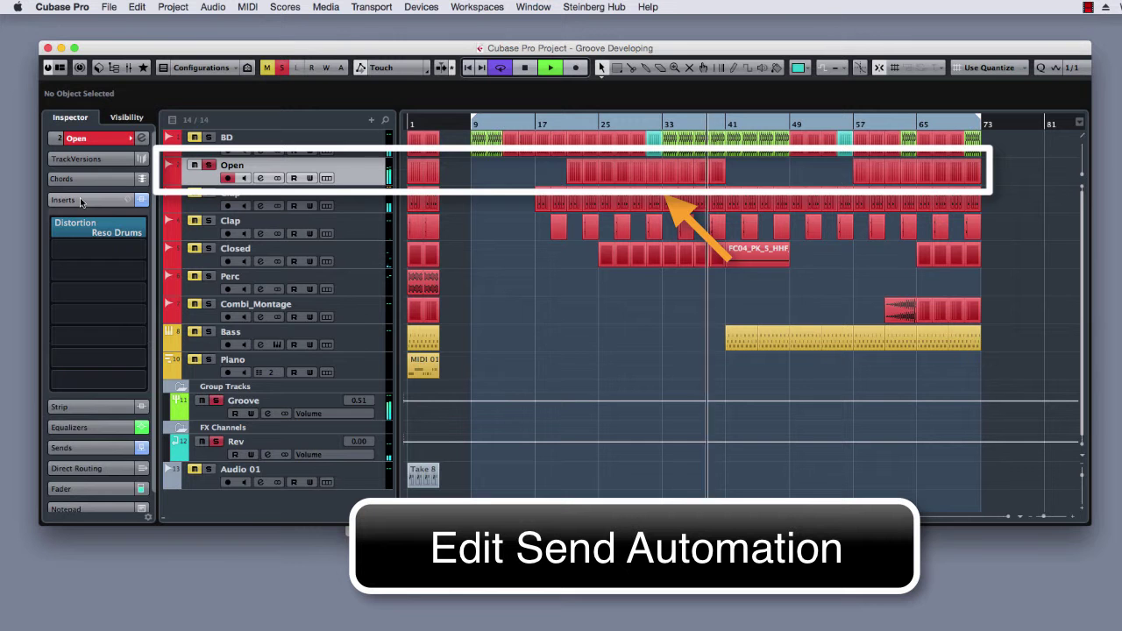
pyautogui.click(79, 201)
pyautogui.click(87, 263)
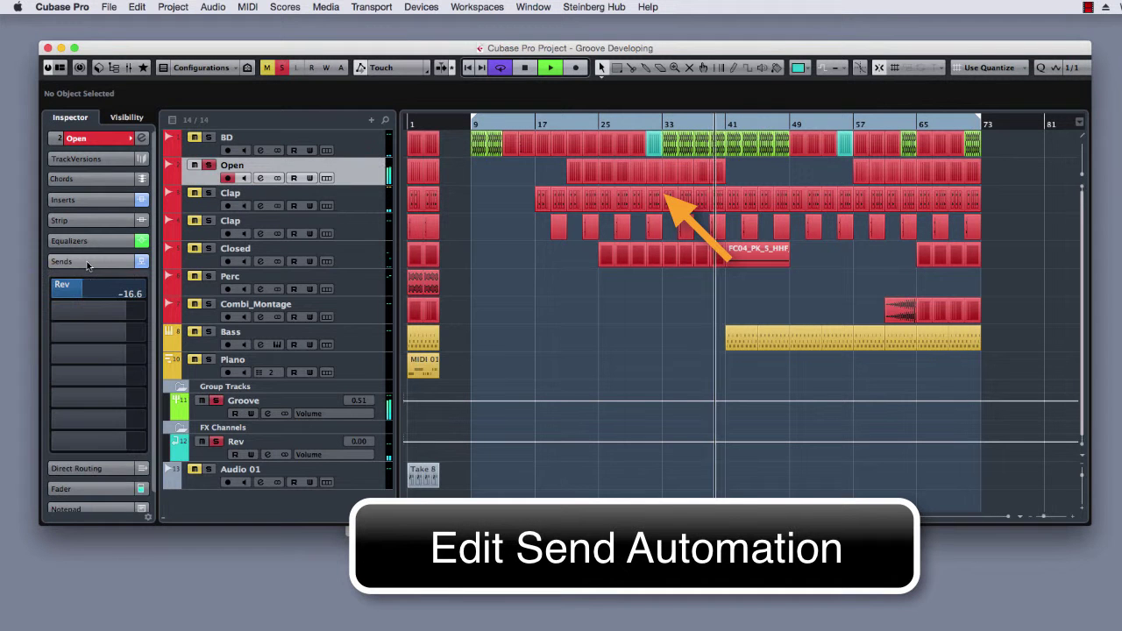
# - Set the Open Rev send to -15.5 dB, then stop and set the cycle start to bar 33
pyautogui.click(676, 125)
pyautogui.moveTo(88, 288)
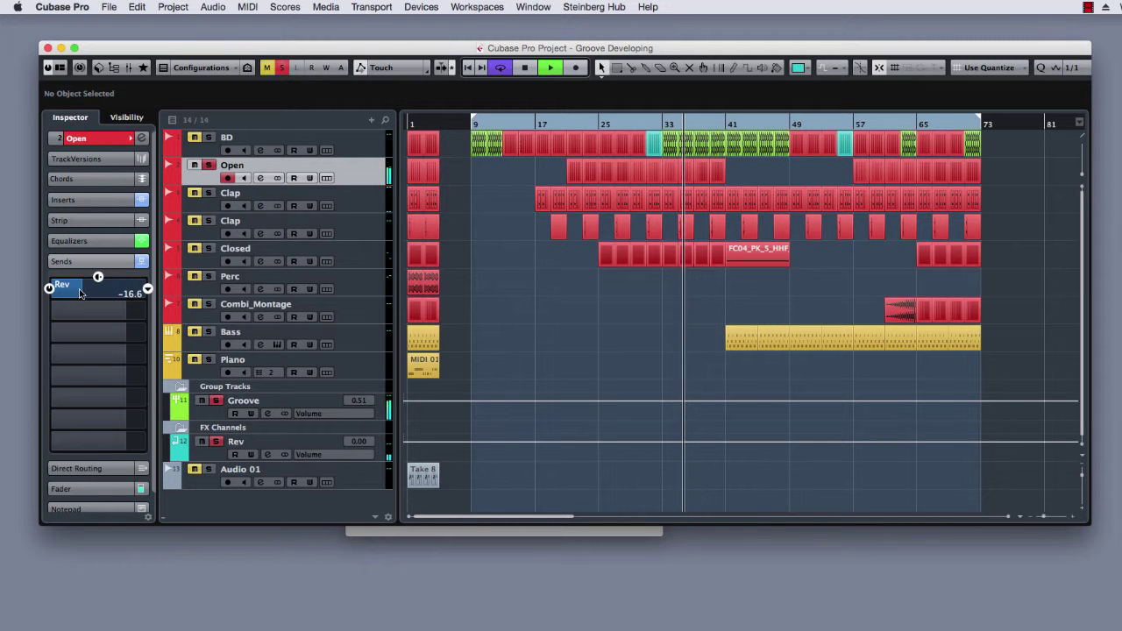
pyautogui.moveTo(88, 295)
pyautogui.mouseDown()
pyautogui.moveTo(152, 302)
pyautogui.moveTo(73, 298)
pyautogui.mouseUp()
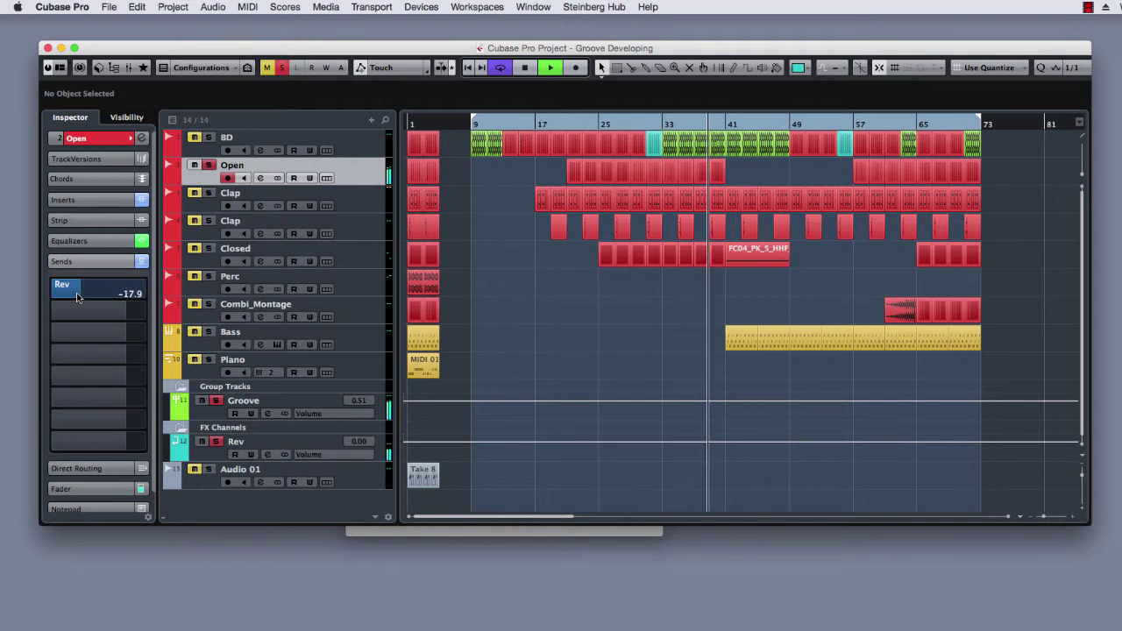
pyautogui.press('space')
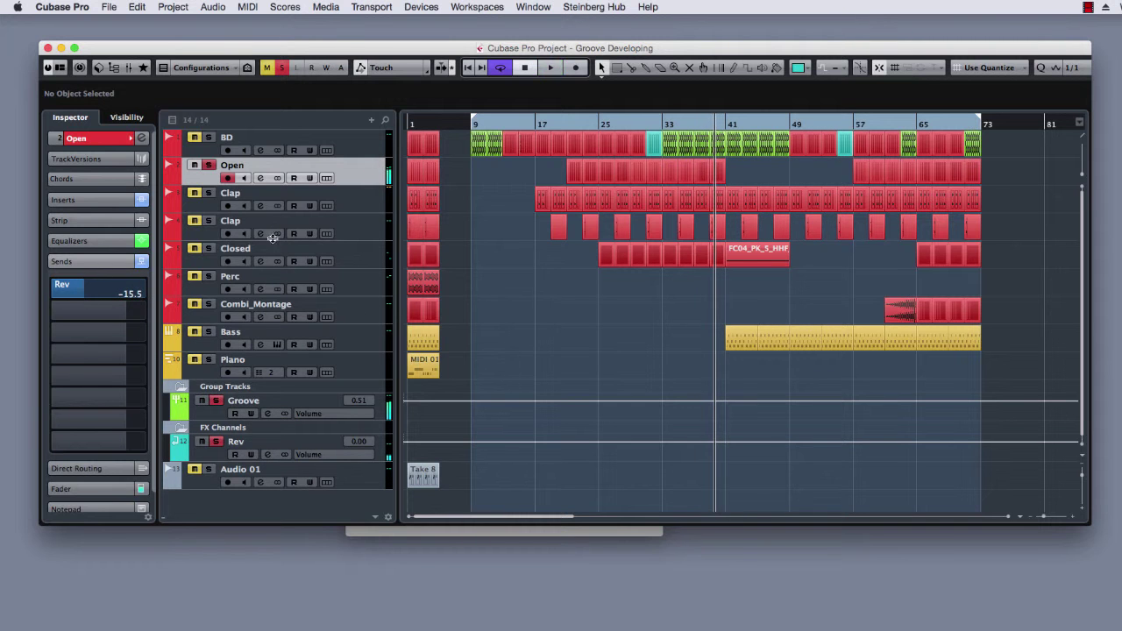
pyautogui.keyDown('super'); pyautogui.click(667, 124); pyautogui.keyUp('super')
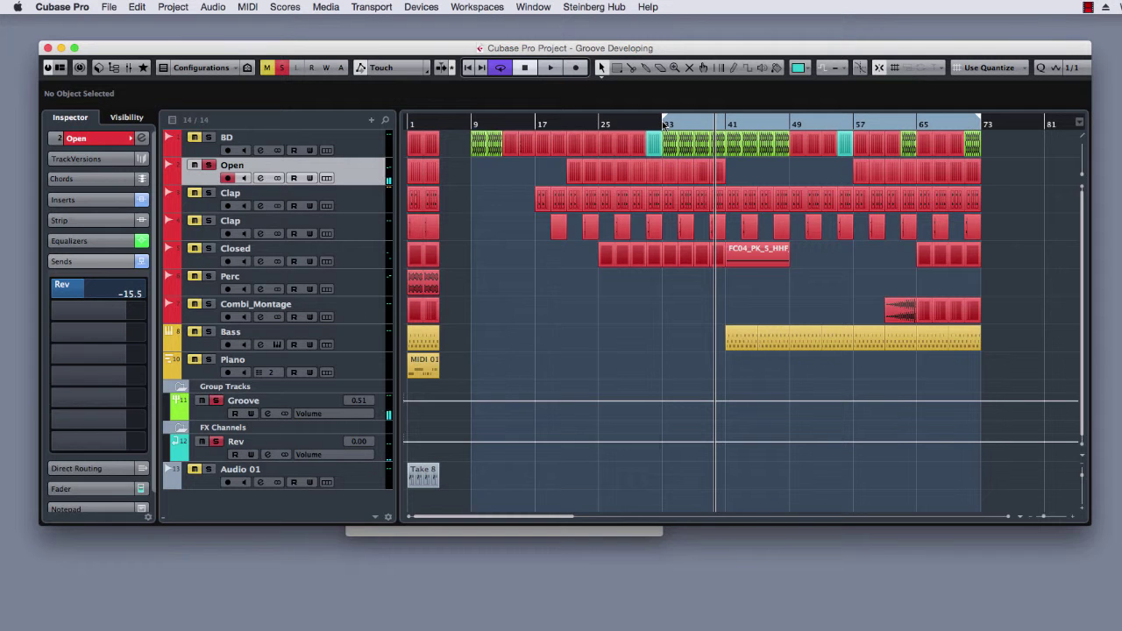
# - Write automation from bar 33 raising Open's Rev send to -3.47, then disable writing
pyautogui.click(665, 122)
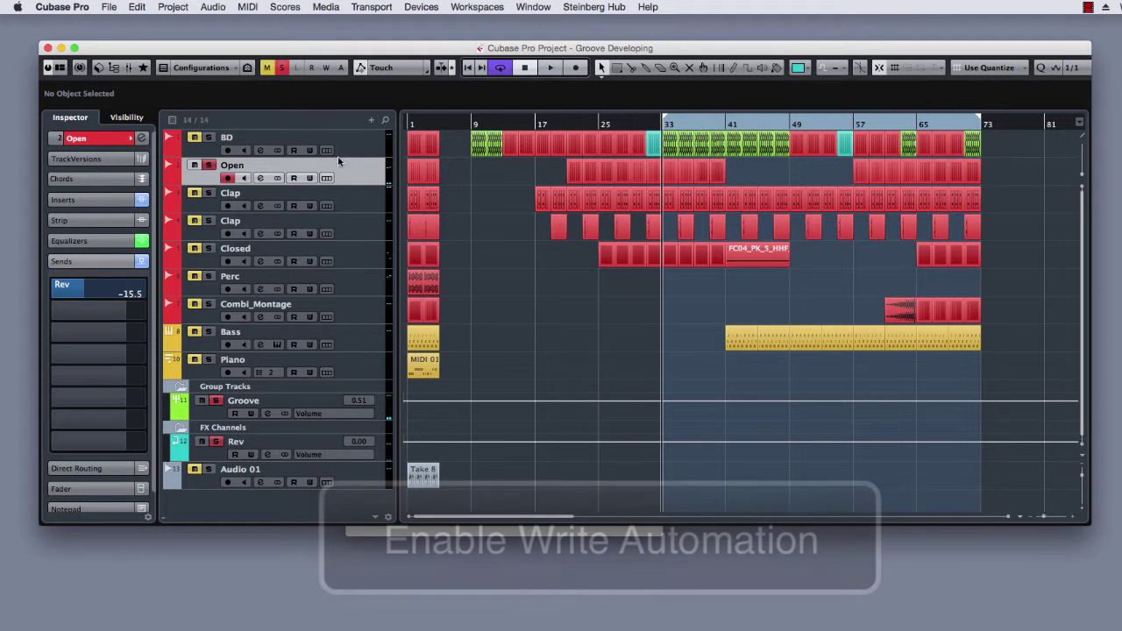
pyautogui.click(310, 178)
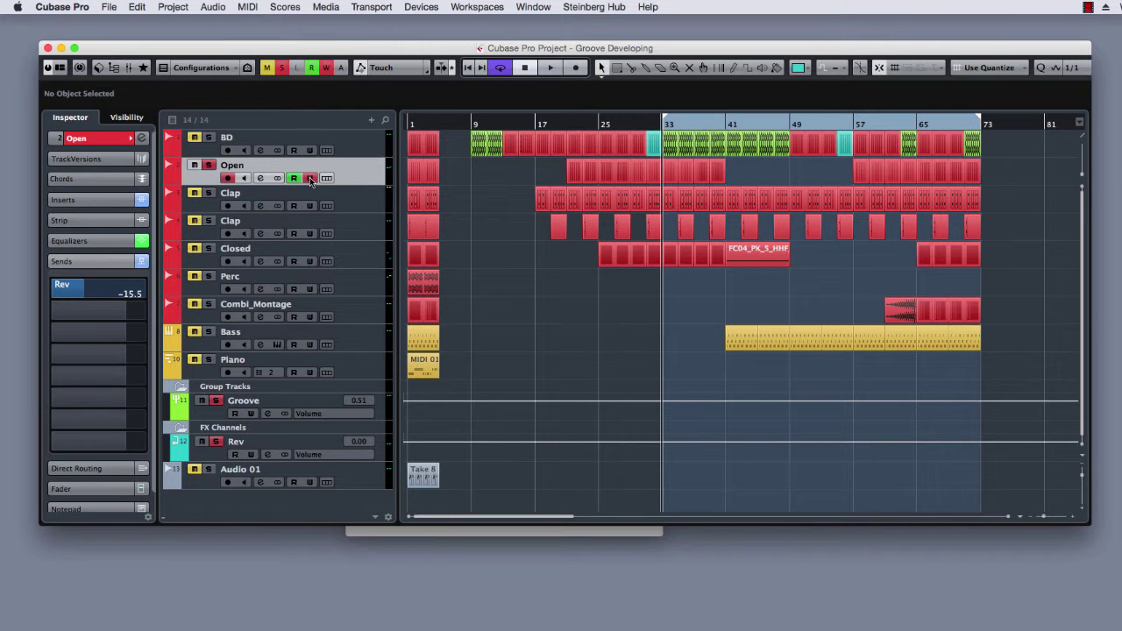
pyautogui.press('space')
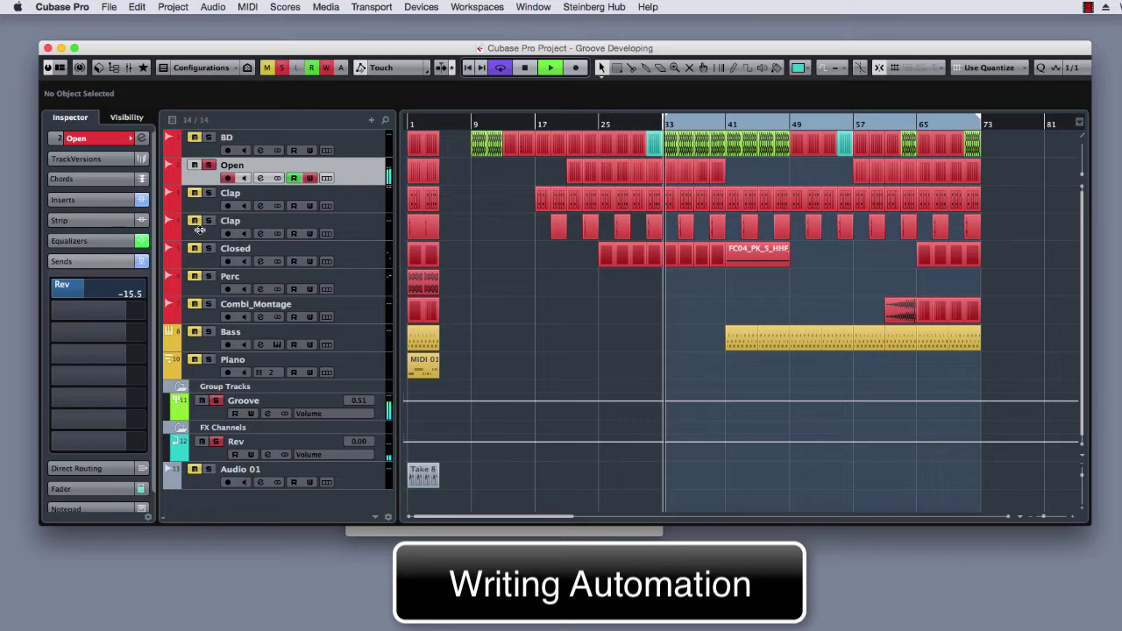
pyautogui.moveTo(86, 296); pyautogui.dragTo(149, 295)
pyautogui.press('space')
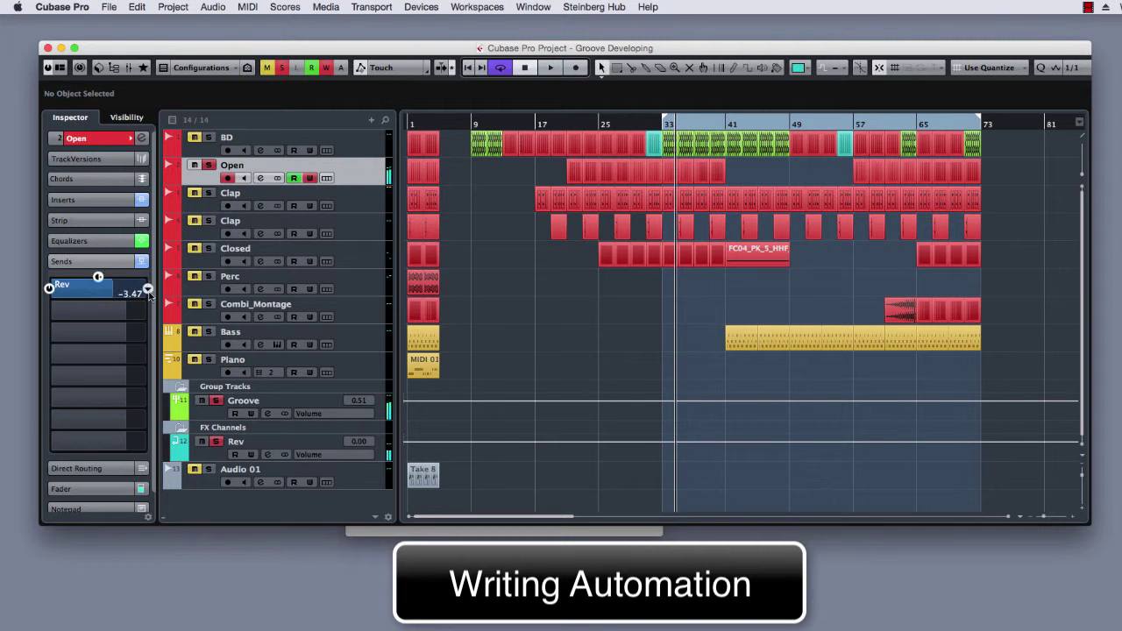
pyautogui.click(310, 178)
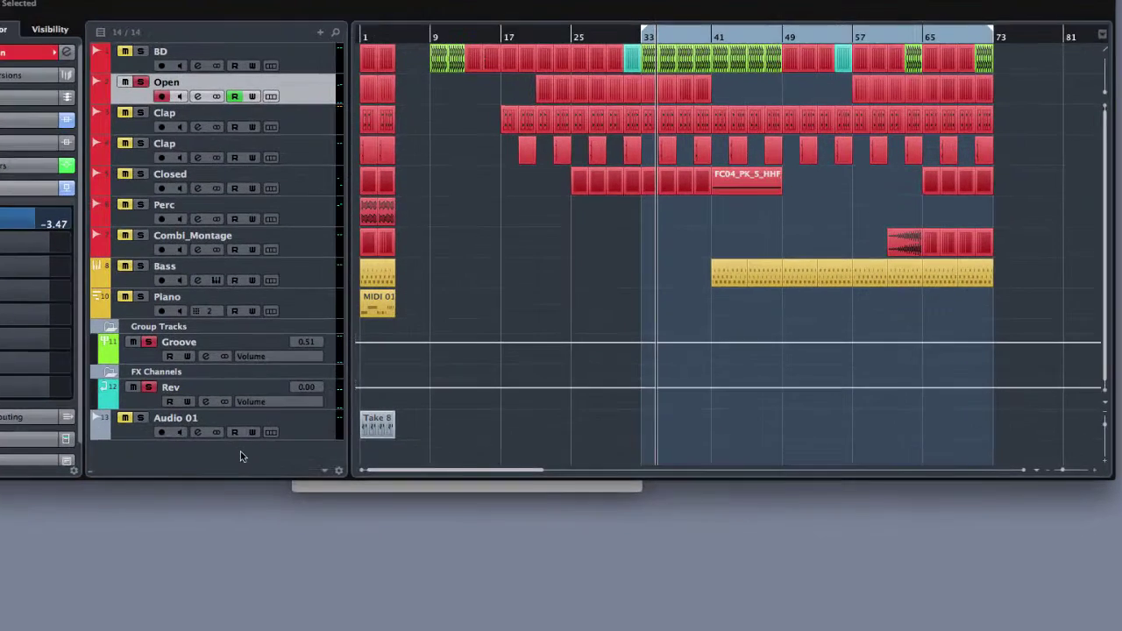
# - Show all used automation, set the cycle to the Open part (bars 33–41), and zoom in
pyautogui.rightClick(298, 496)
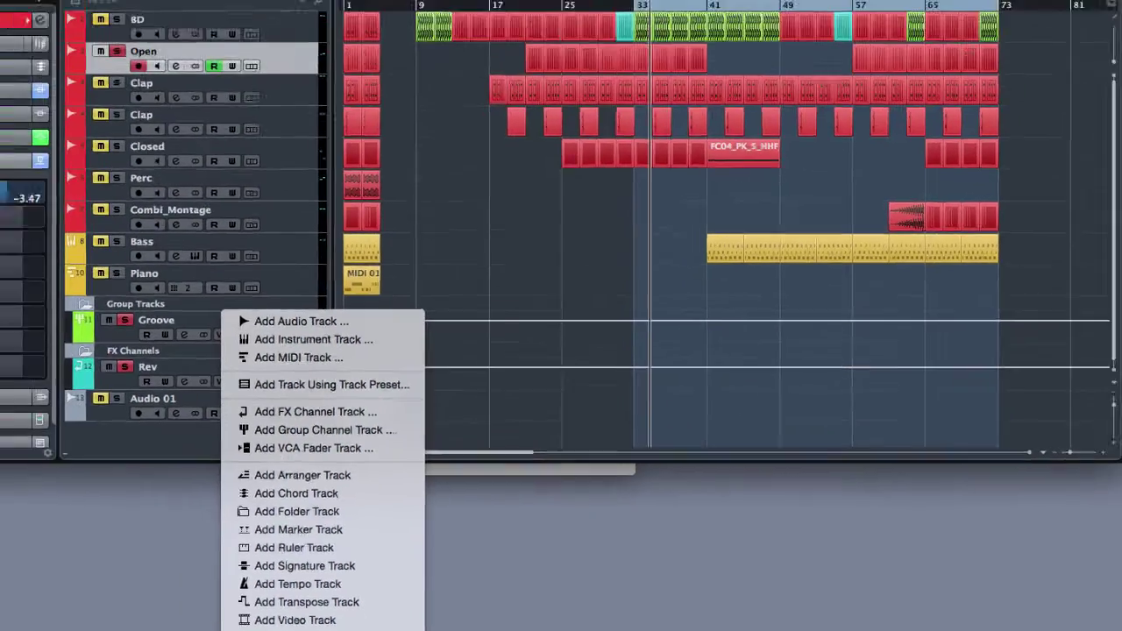
pyautogui.click(298, 630)
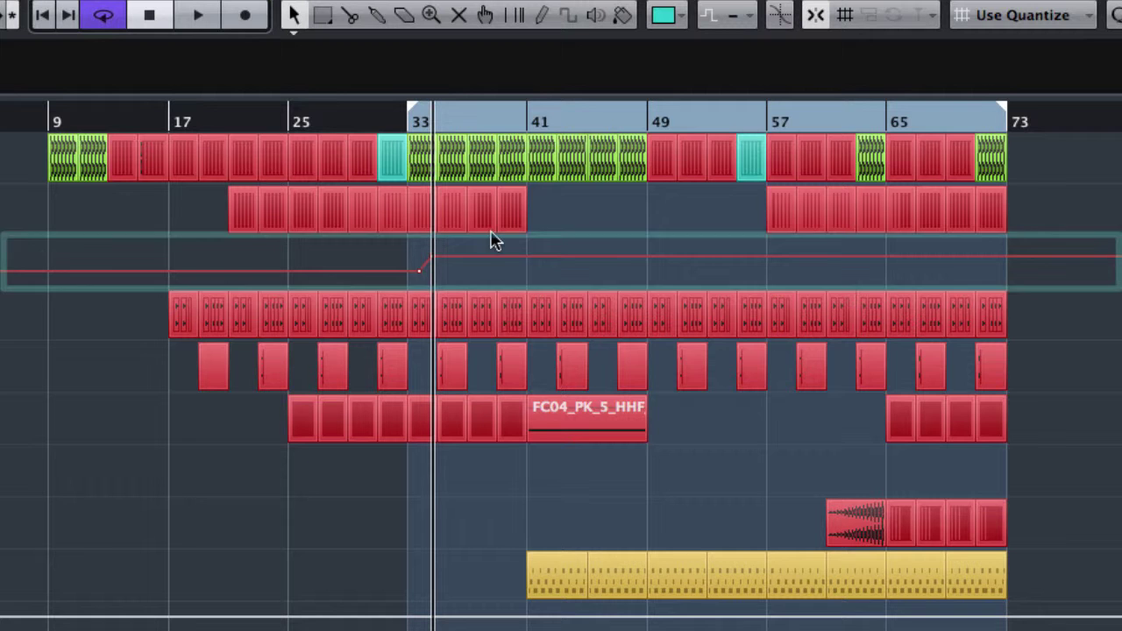
pyautogui.click(419, 217)
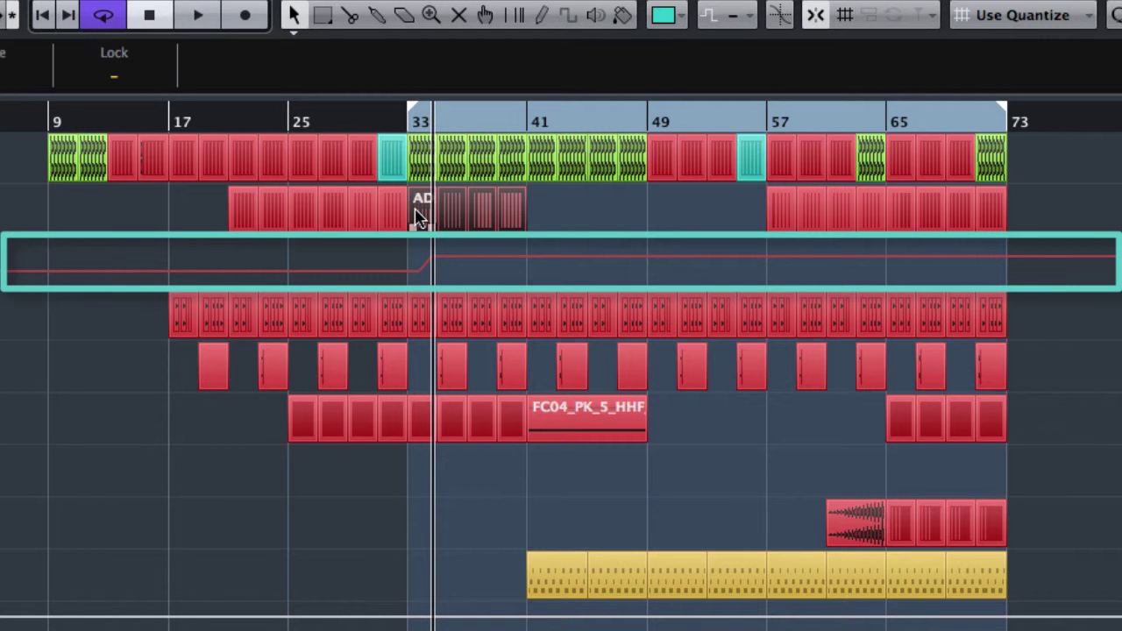
pyautogui.press('p')
pyautogui.press('h')
pyautogui.press('h')
pyautogui.press('h')
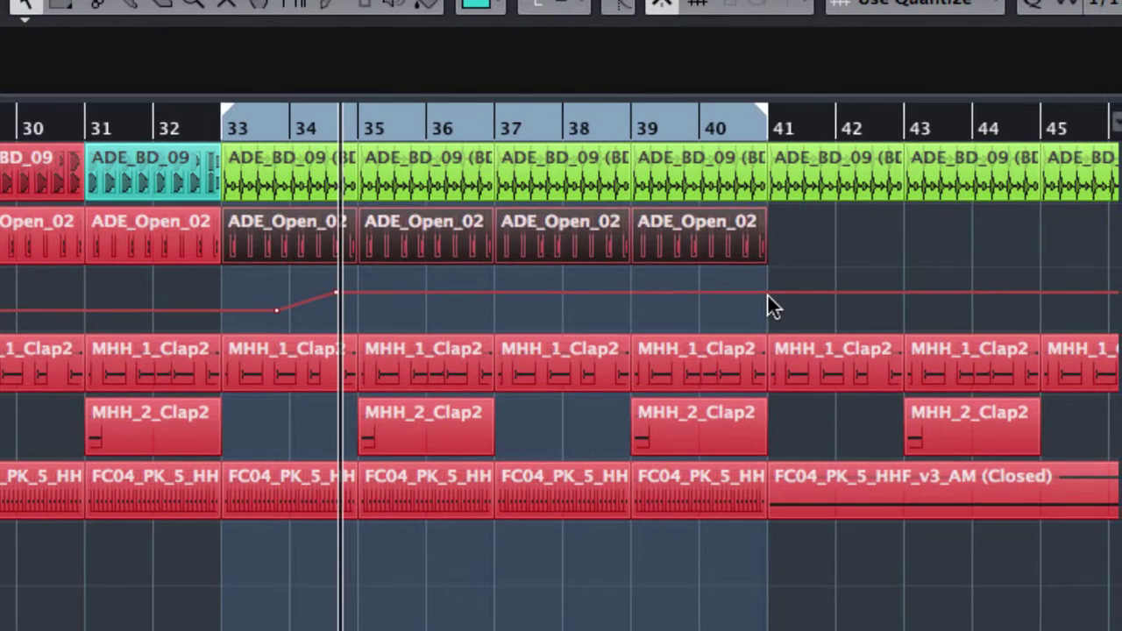
# - Raise the Rev send point at bar 41 to 6.02 and delete the two points near bars 33–35
pyautogui.click(769, 296)
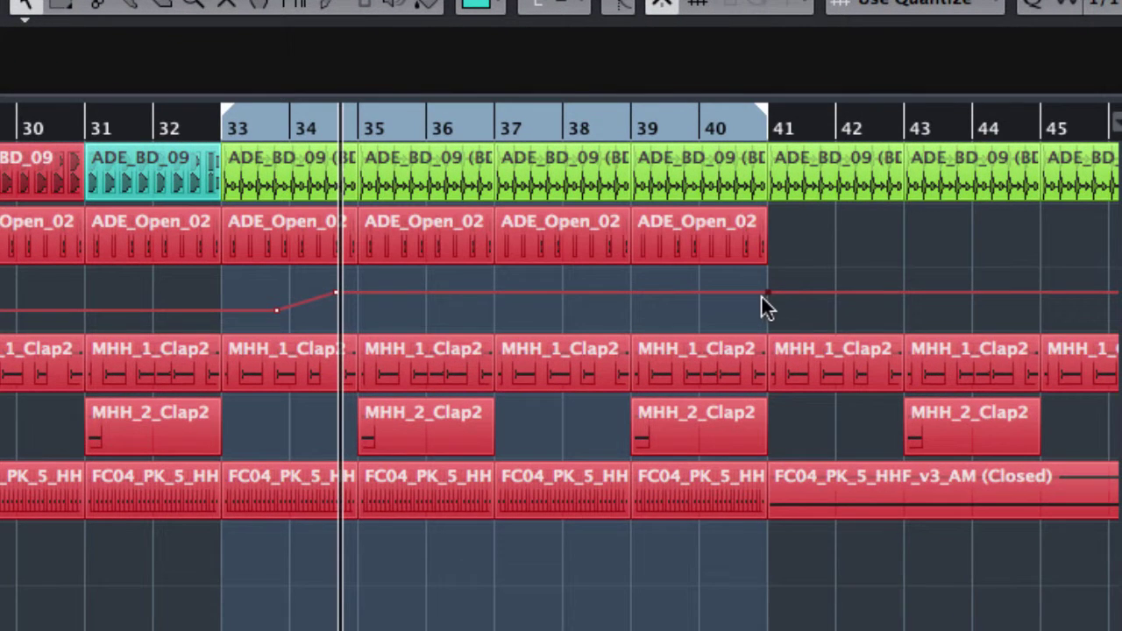
pyautogui.moveTo(755, 294); pyautogui.dragTo(772, 268)
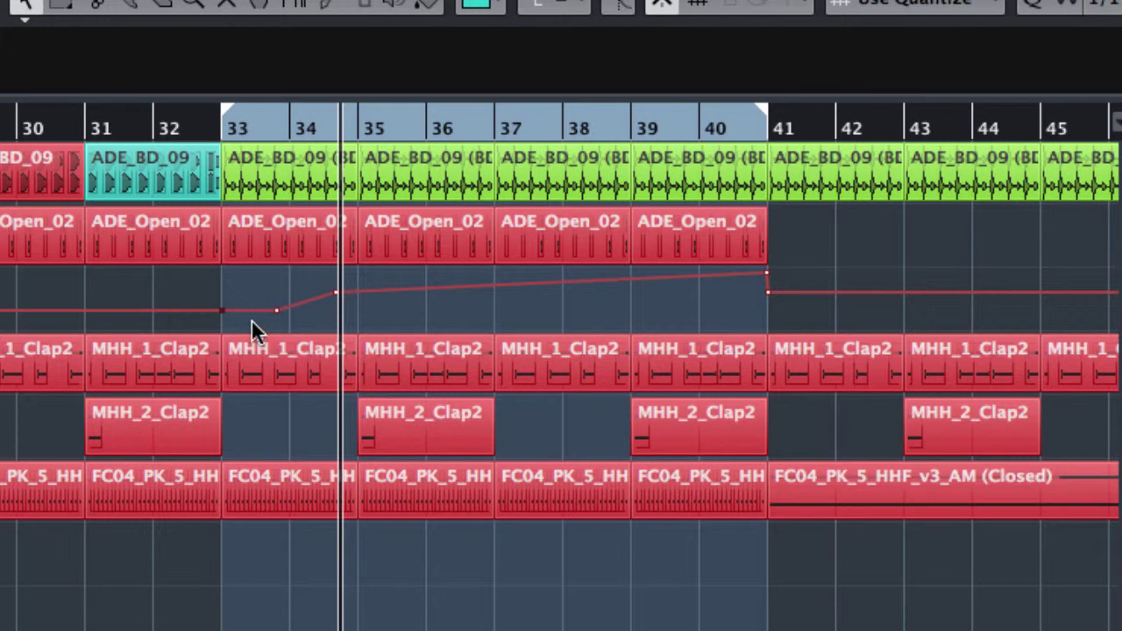
pyautogui.moveTo(253, 321); pyautogui.dragTo(421, 292)
pyautogui.press('BackSpace')
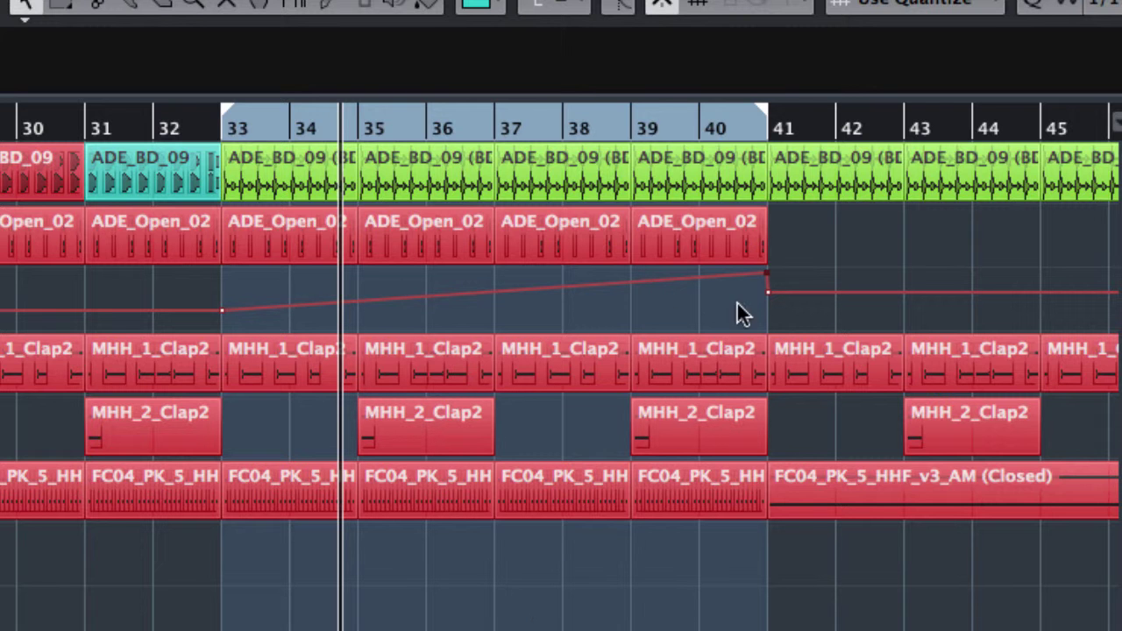
# - Make the tracks taller, extend the cycle end to bar 45, and play from bar 33
pyautogui.hotkey('shift', 'h')
pyautogui.hotkey('shift', 'h')
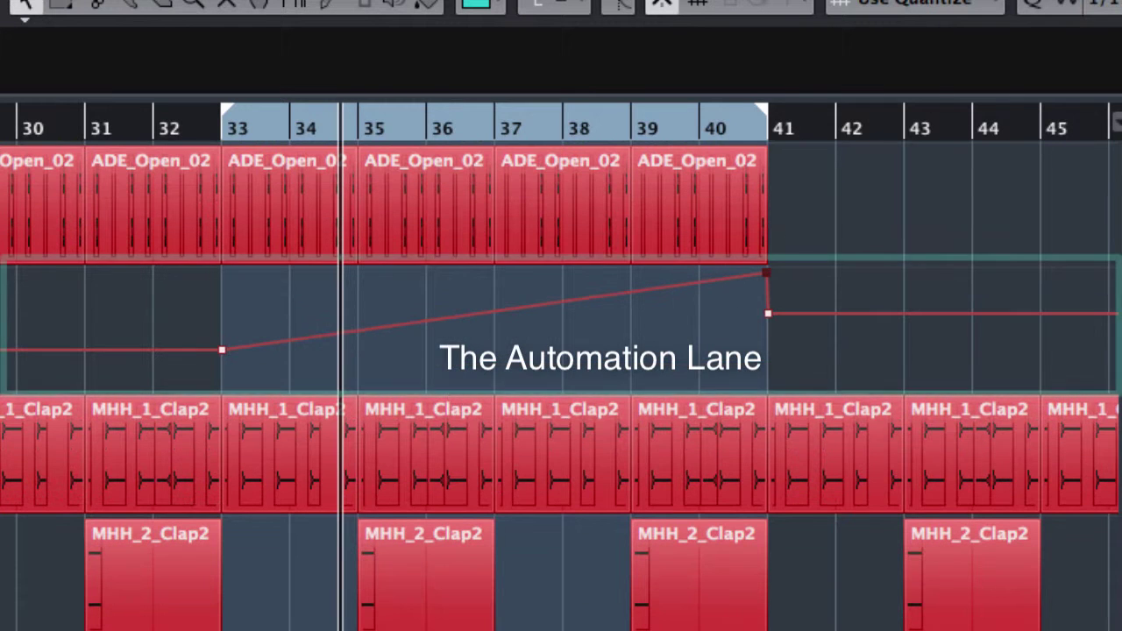
pyautogui.moveTo(766, 118); pyautogui.dragTo(1040, 131)
pyautogui.press('1')
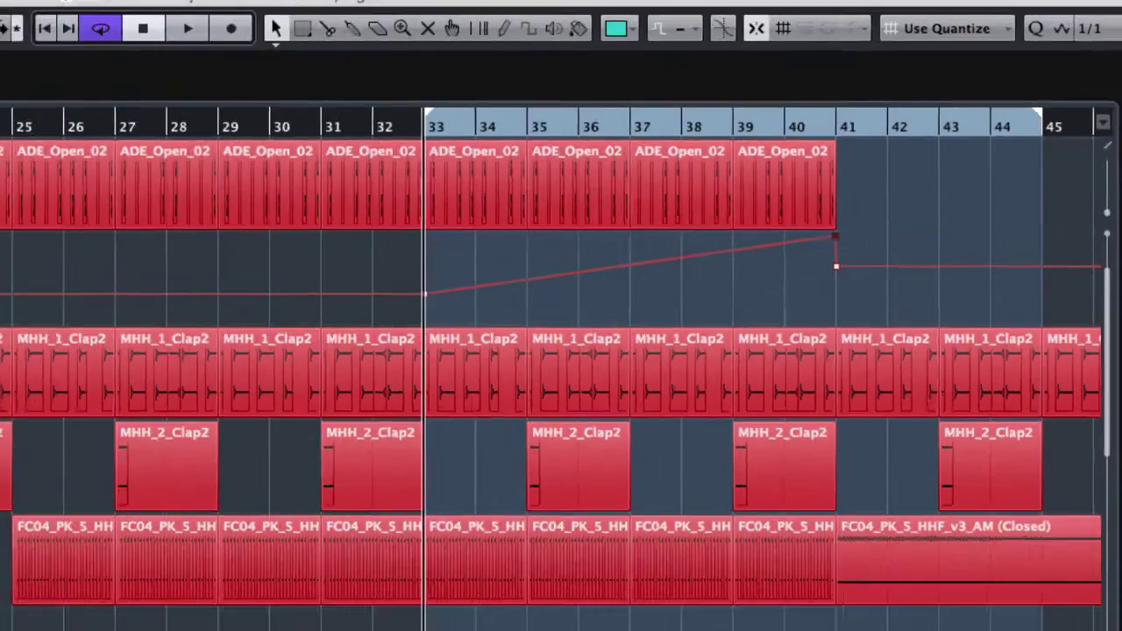
pyautogui.press('space')
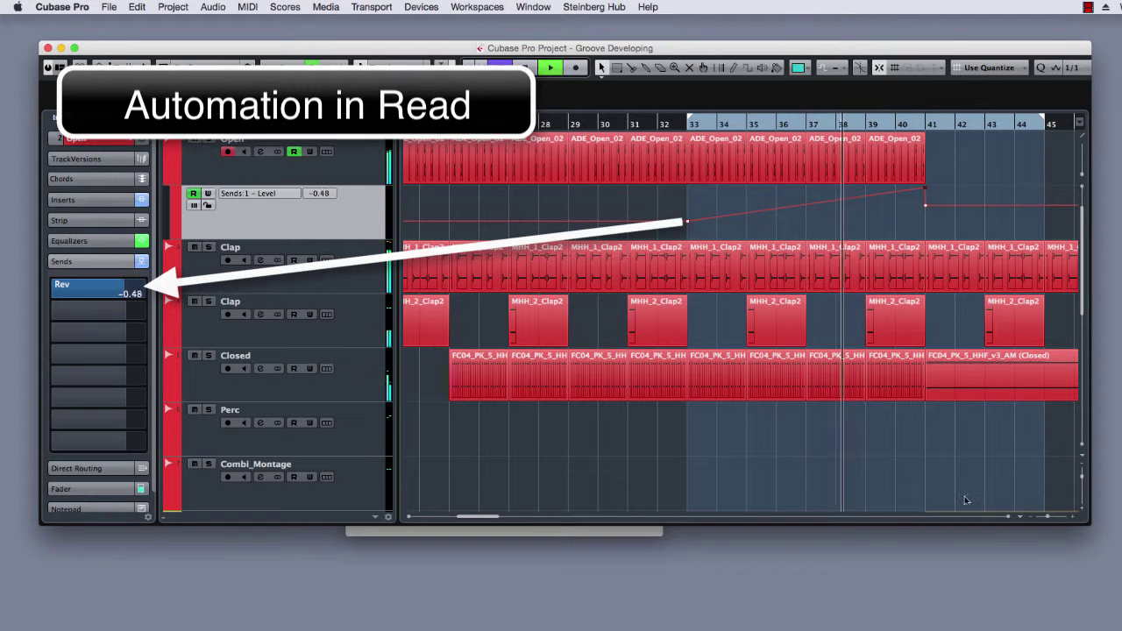
# - Stop playback and select the second Clap track, whose Rev send reads -8.78
pyautogui.moveTo(1046, 521); pyautogui.dragTo(1040, 518)
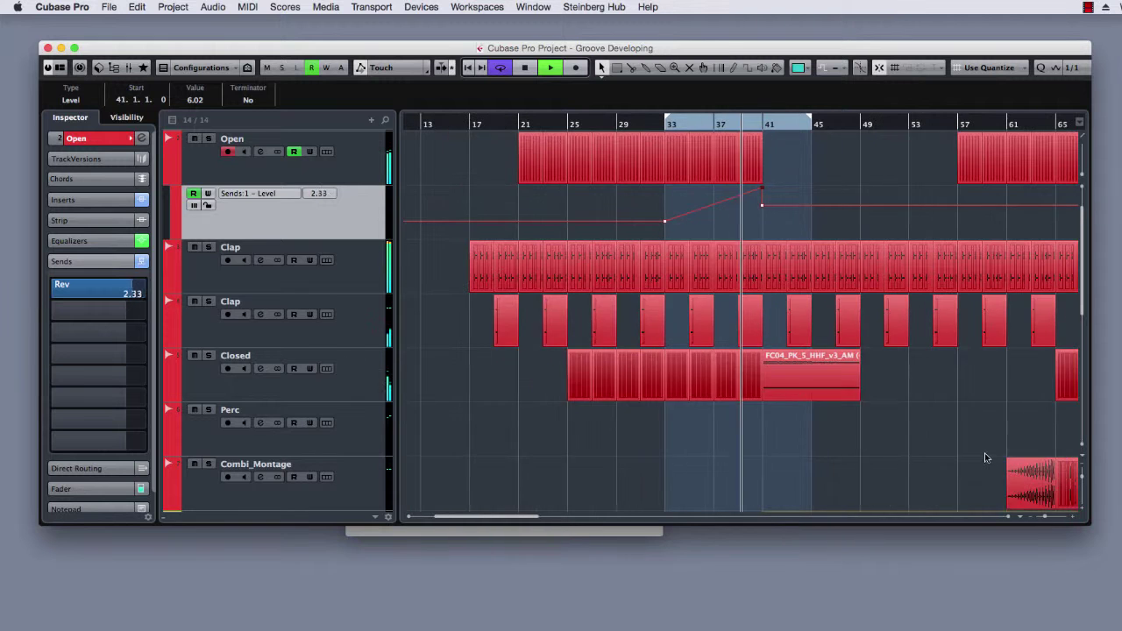
pyautogui.scroll(1, 984, 452)
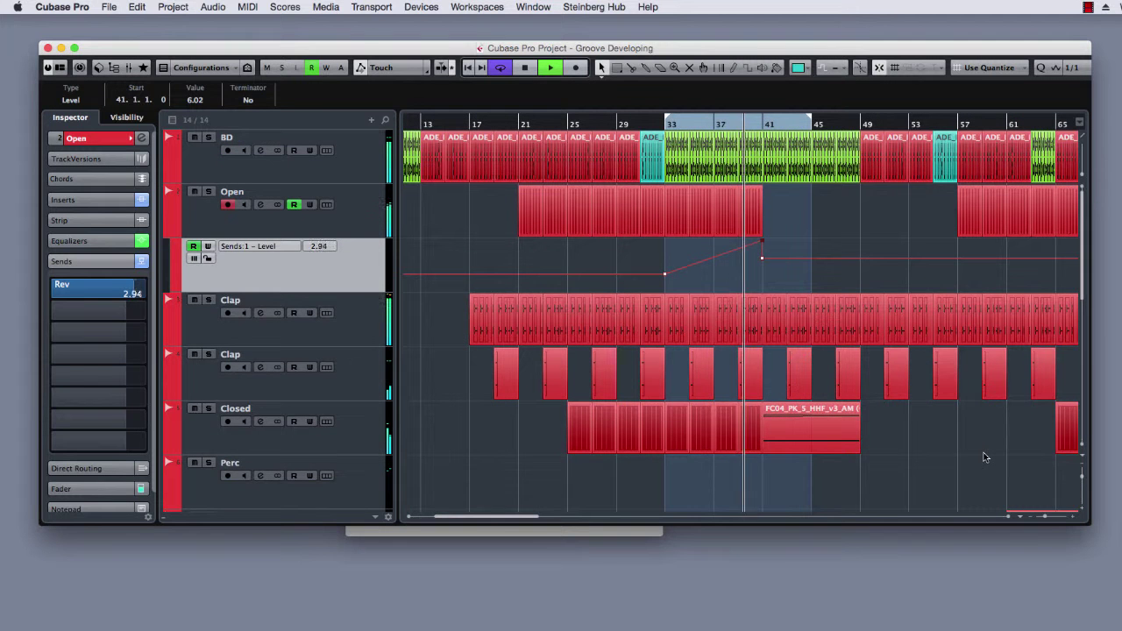
pyautogui.click(1082, 478)
pyautogui.moveTo(1082, 479); pyautogui.dragTo(1082, 482)
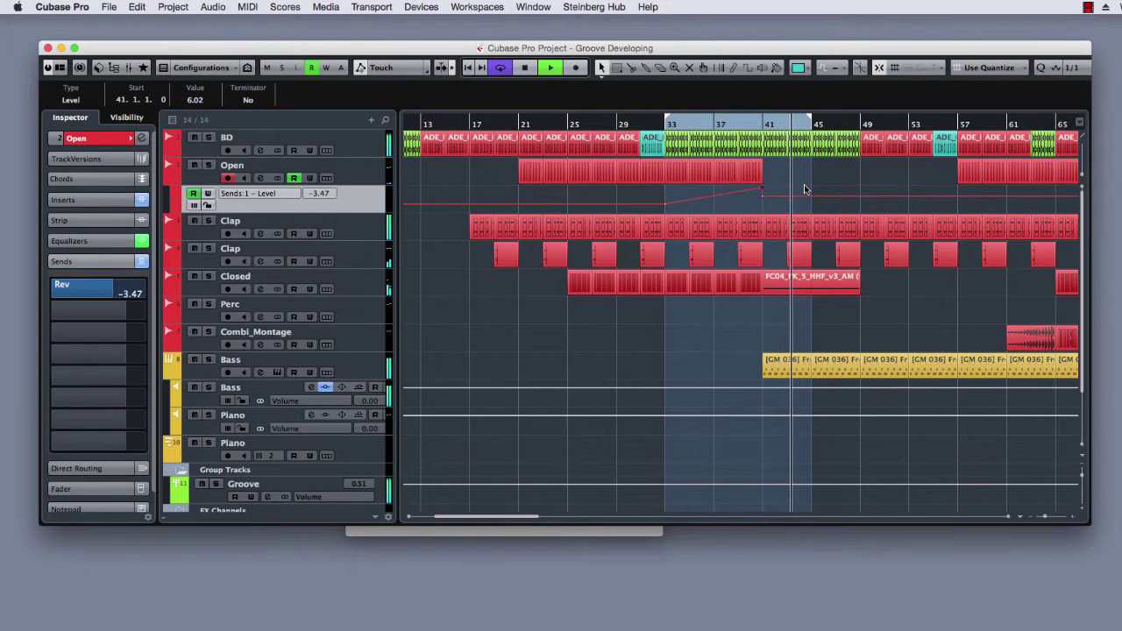
pyautogui.press('space')
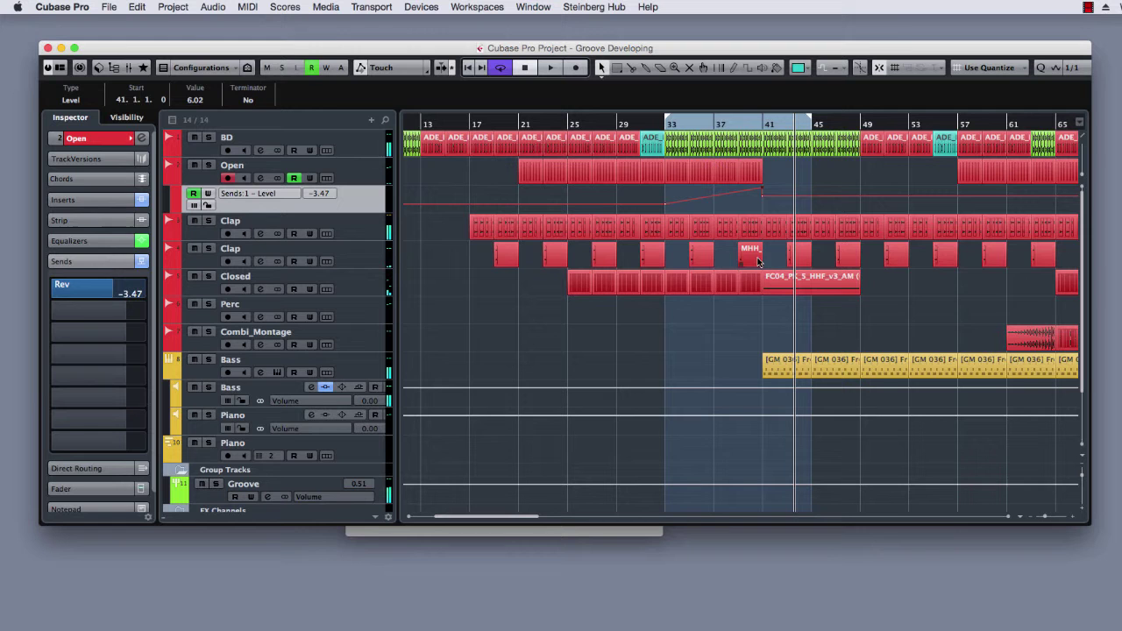
pyautogui.click(373, 262)
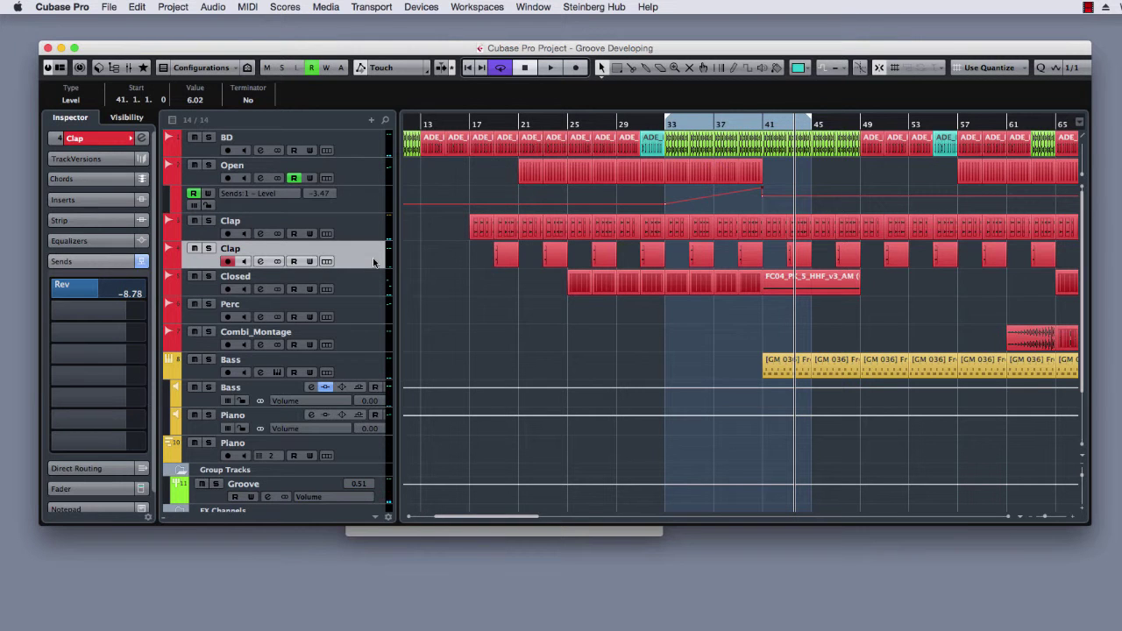
# - Hide the sends list and add an FX channel track loaded with Delay > MonoDelay
pyautogui.click(93, 260)
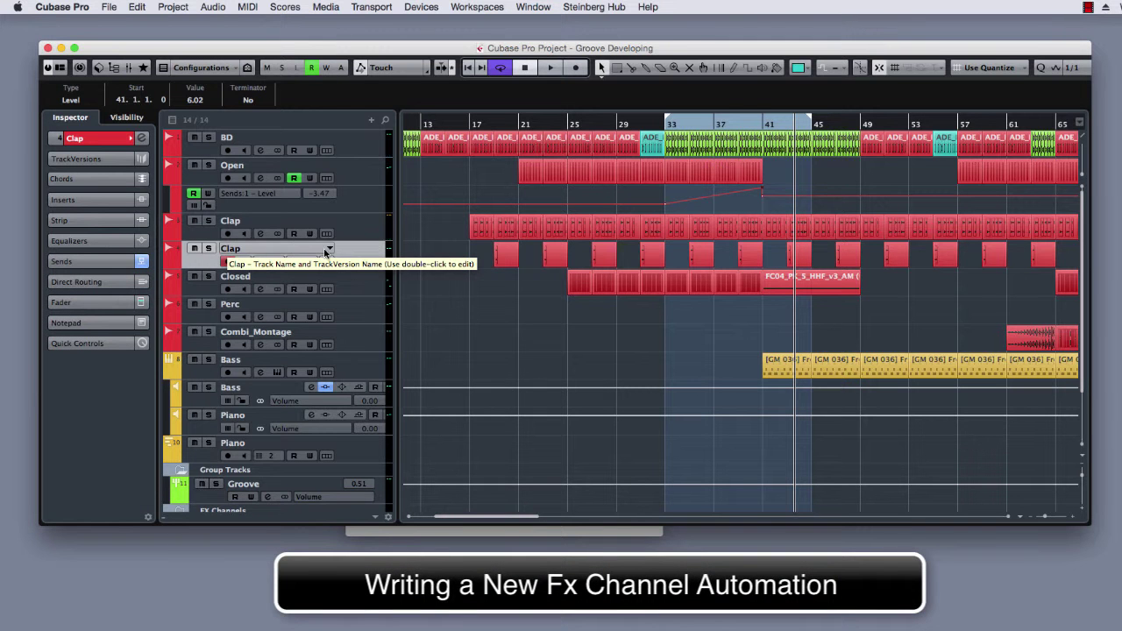
pyautogui.scroll(-5, 382, 428)
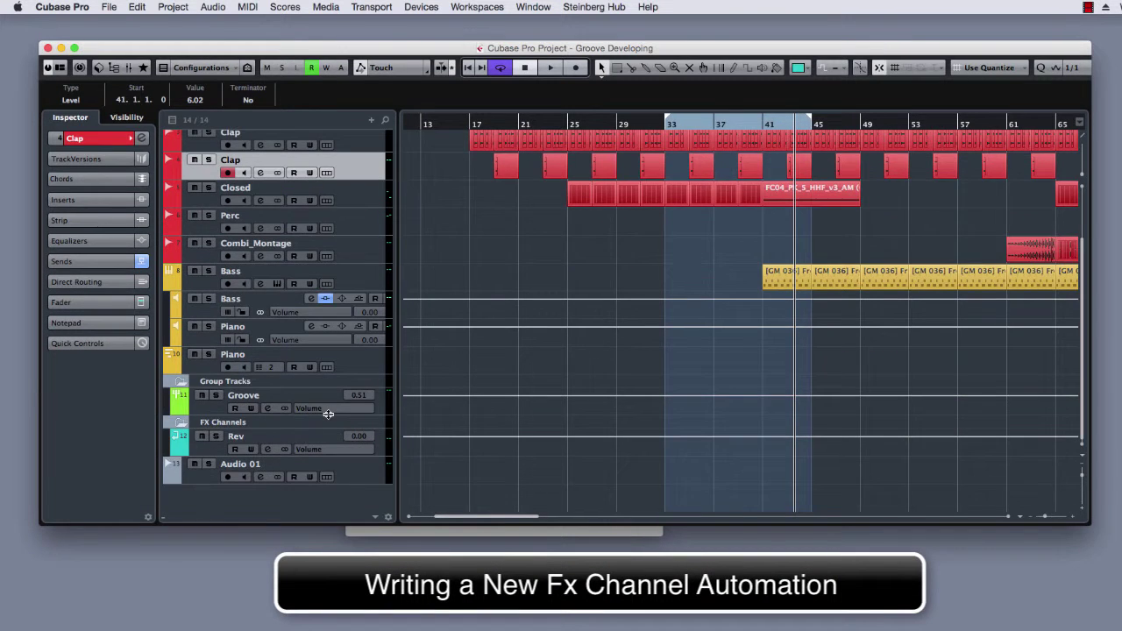
pyautogui.rightClick(300, 505)
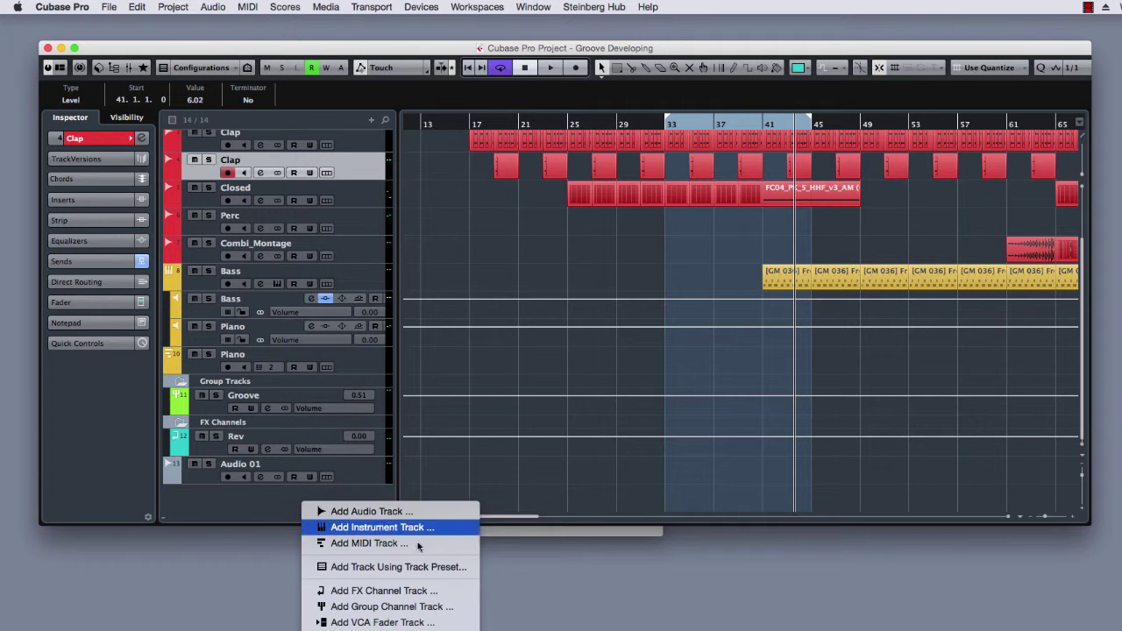
pyautogui.click(416, 593)
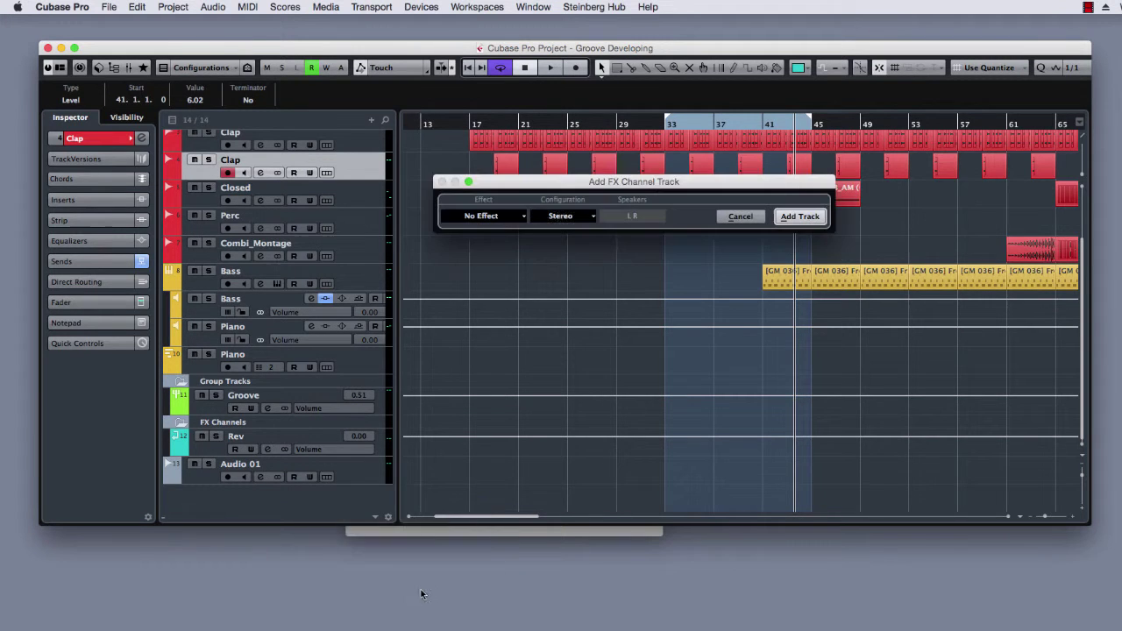
pyautogui.click(486, 218)
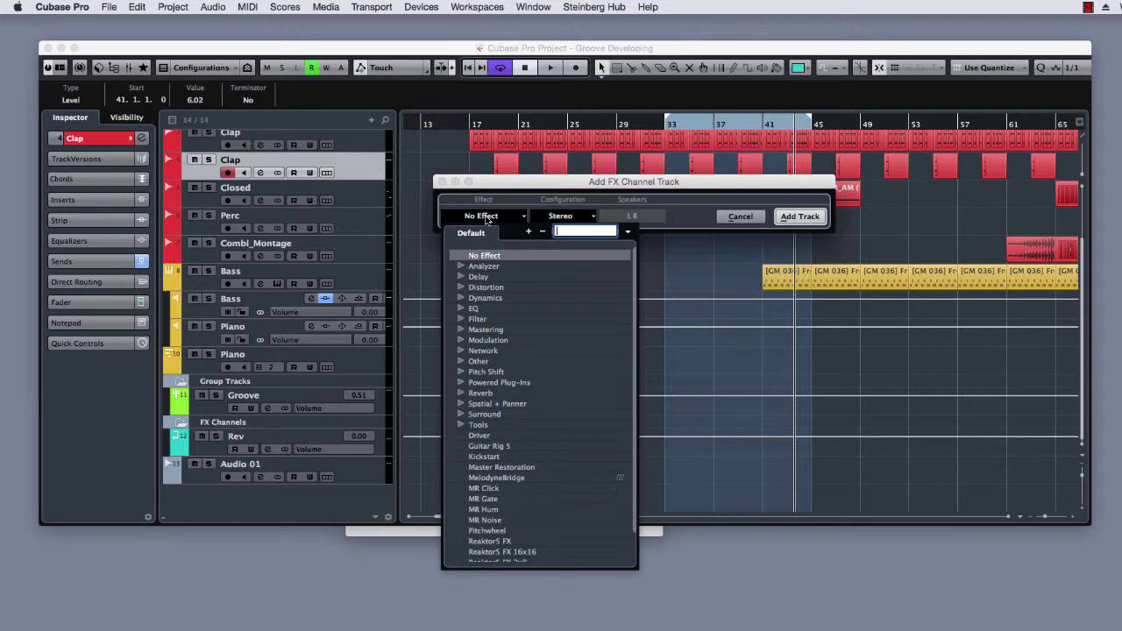
pyautogui.click(461, 277)
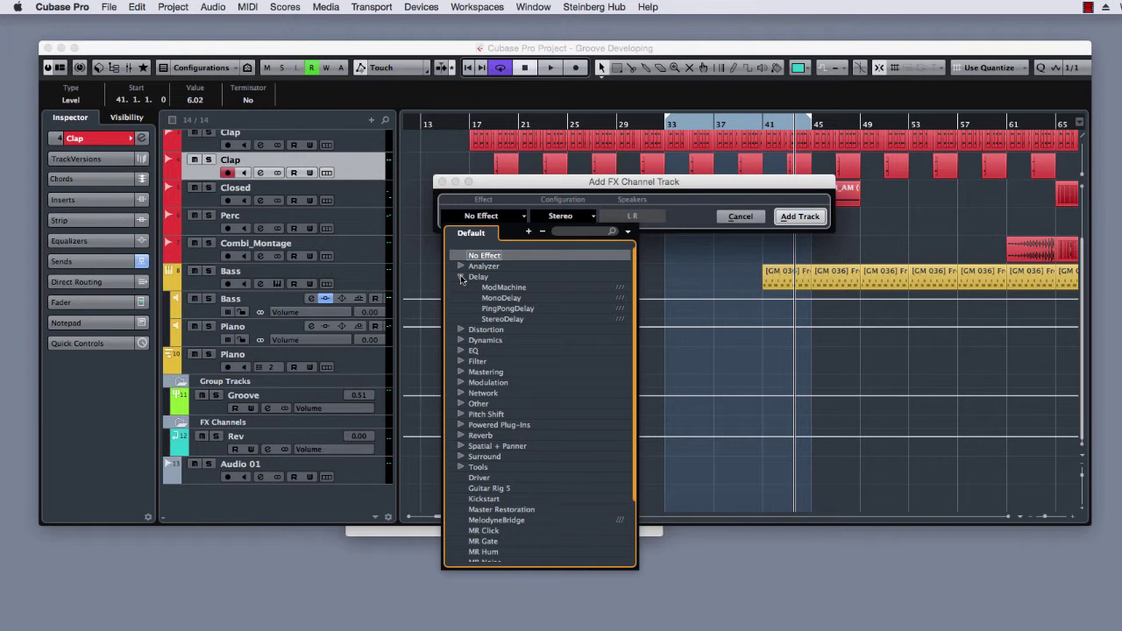
pyautogui.click(502, 298)
pyautogui.click(809, 218)
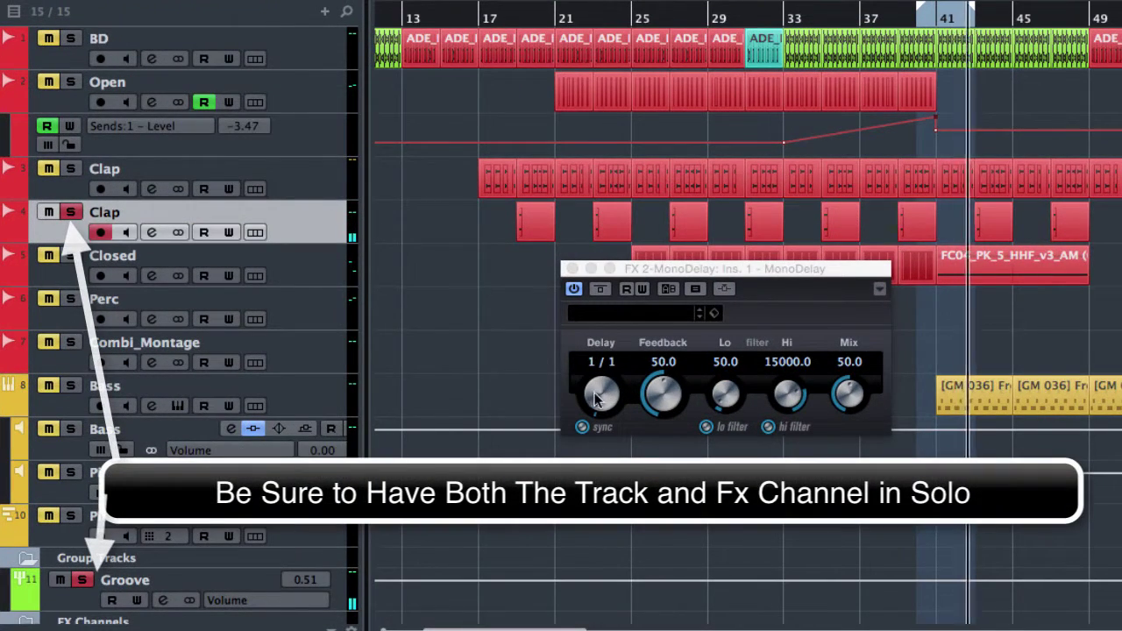
# - Set the MonoDelay delay time to 1/4 T and feedback to about 79
pyautogui.scroll(-3, 588, 354)
pyautogui.scroll(-2, 583, 342)
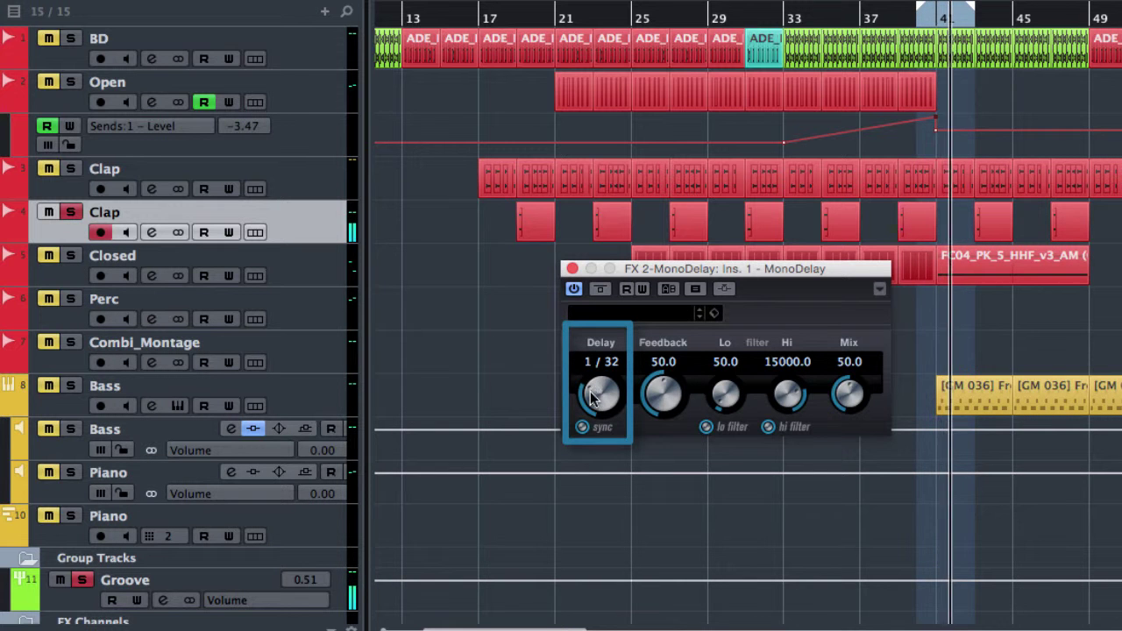
pyautogui.click(609, 359)
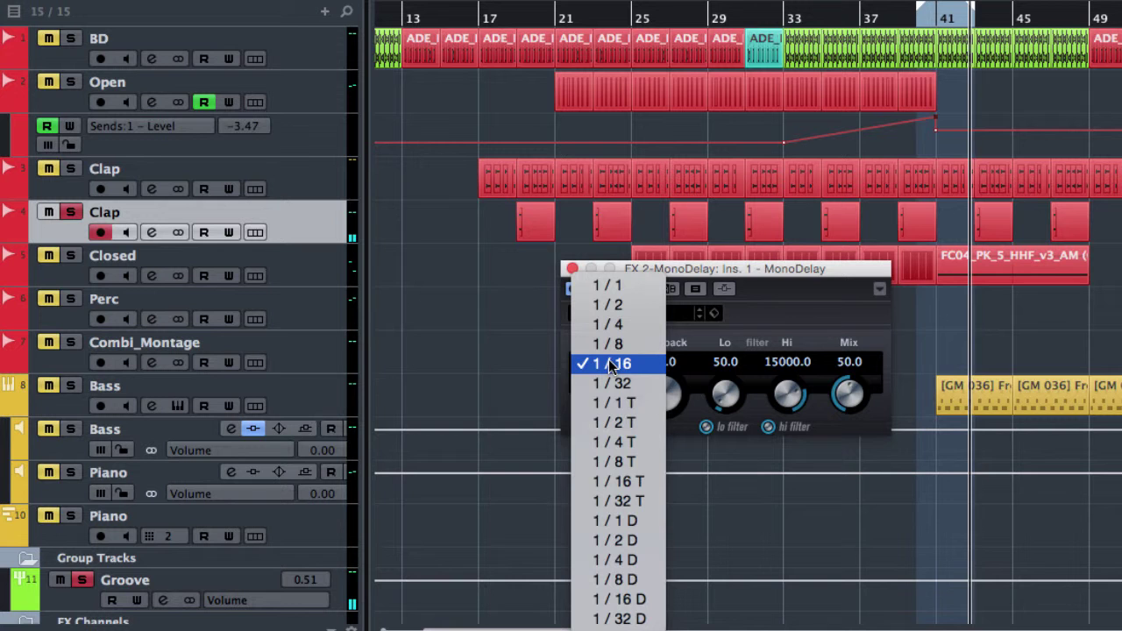
pyautogui.click(632, 442)
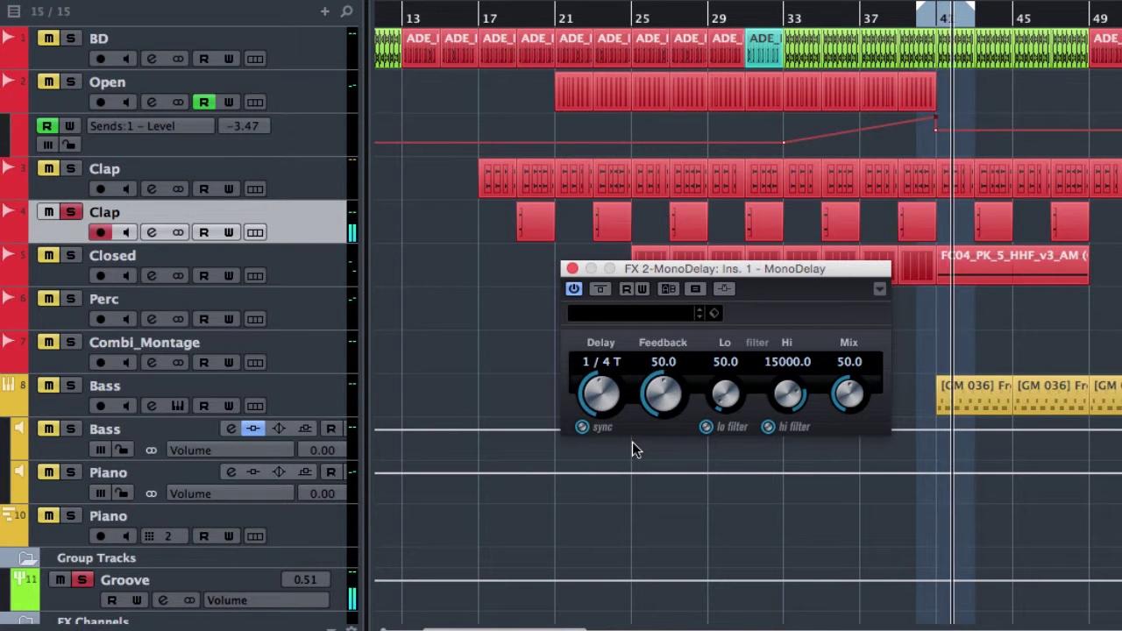
pyautogui.moveTo(663, 395); pyautogui.dragTo(683, 350)
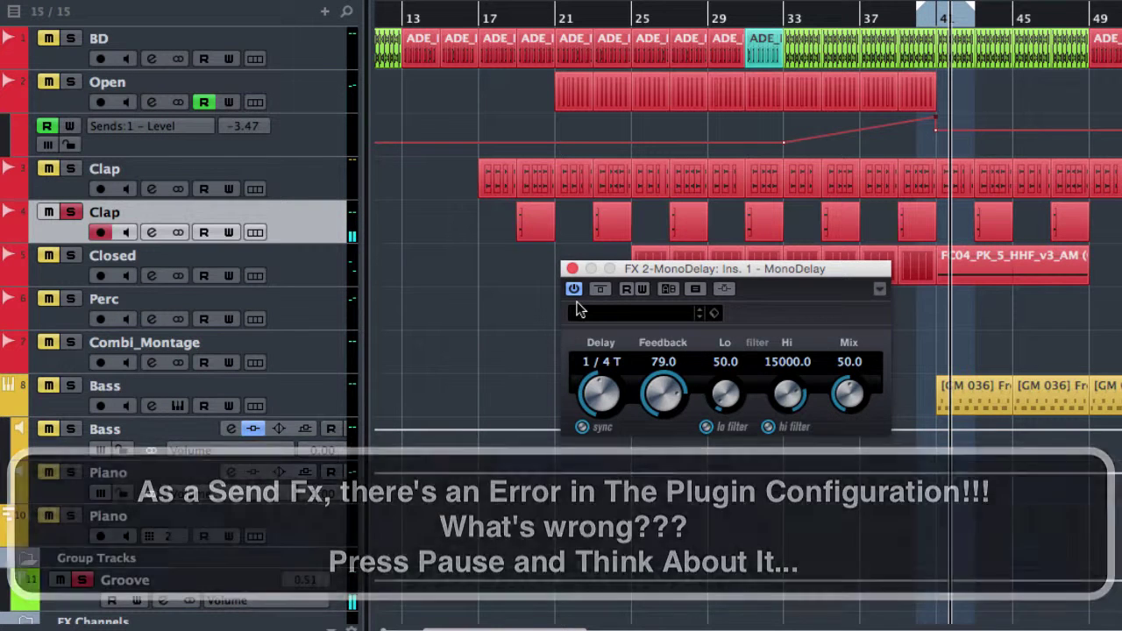
# - Close the MonoDelay window and add a Clap automation lane for Sends 2 Level (-5.37)
pyautogui.click(572, 269)
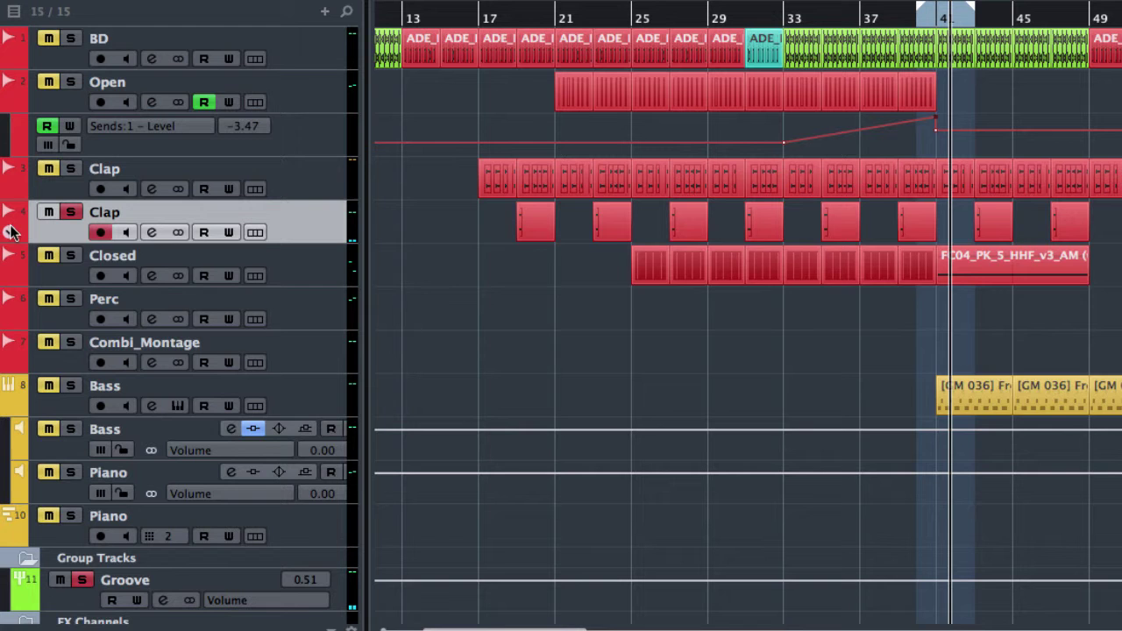
pyautogui.click(8, 230)
pyautogui.click(144, 262)
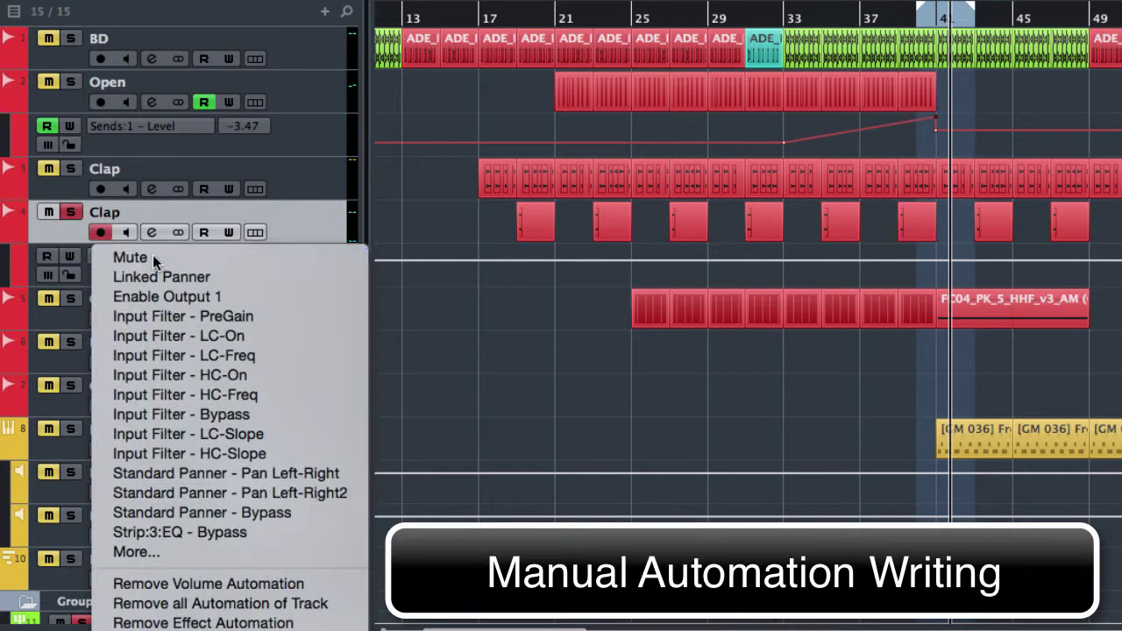
pyautogui.click(248, 550)
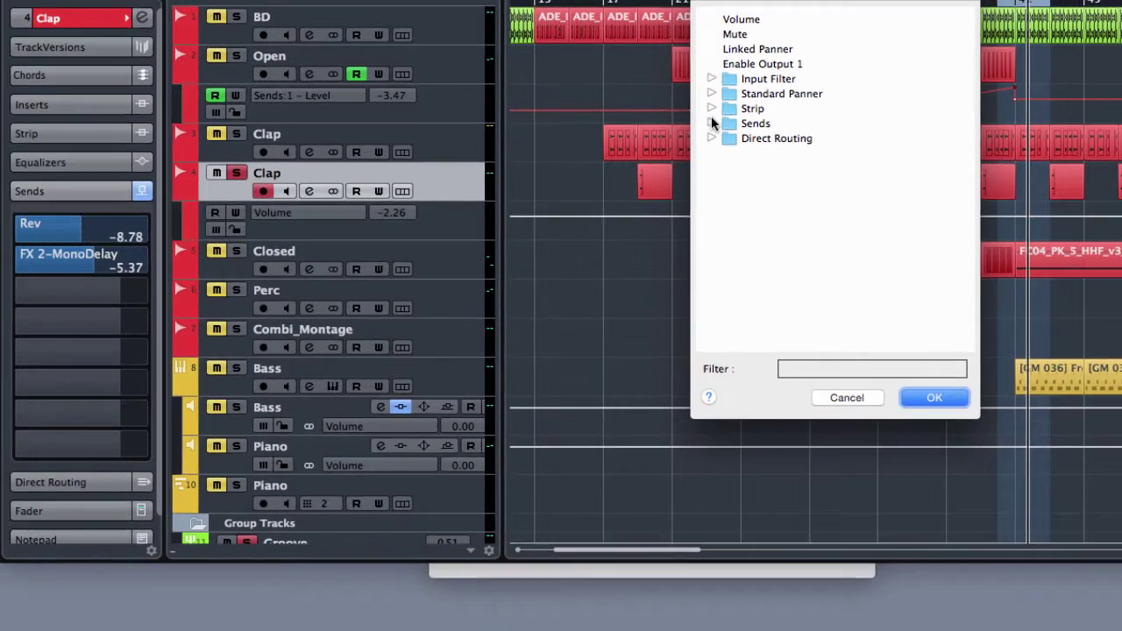
pyautogui.click(598, 157)
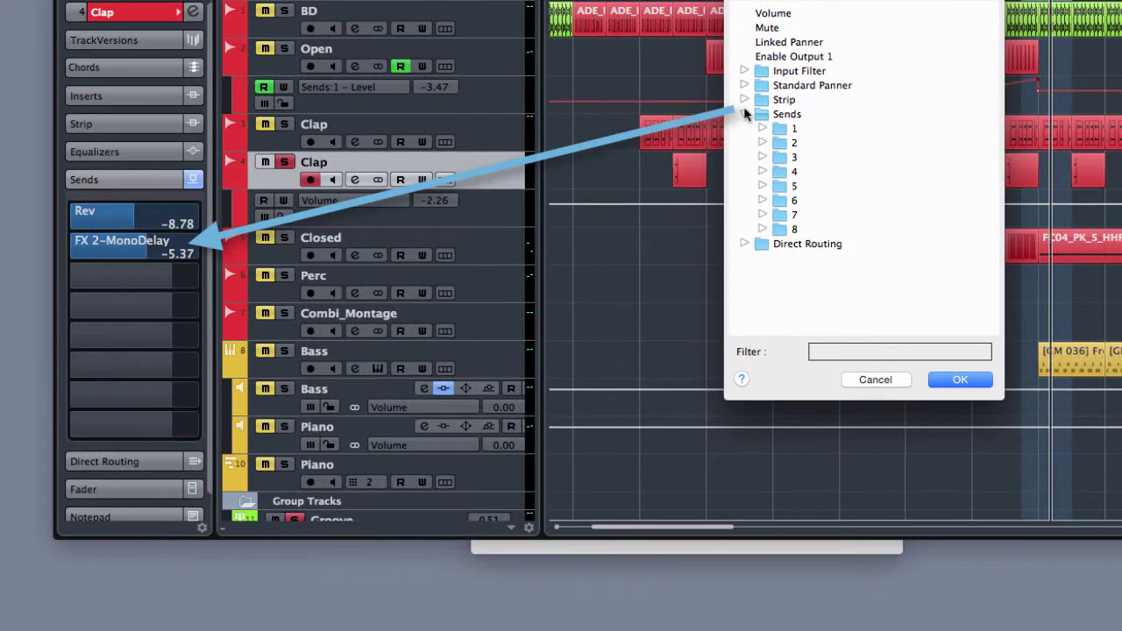
pyautogui.click(762, 143)
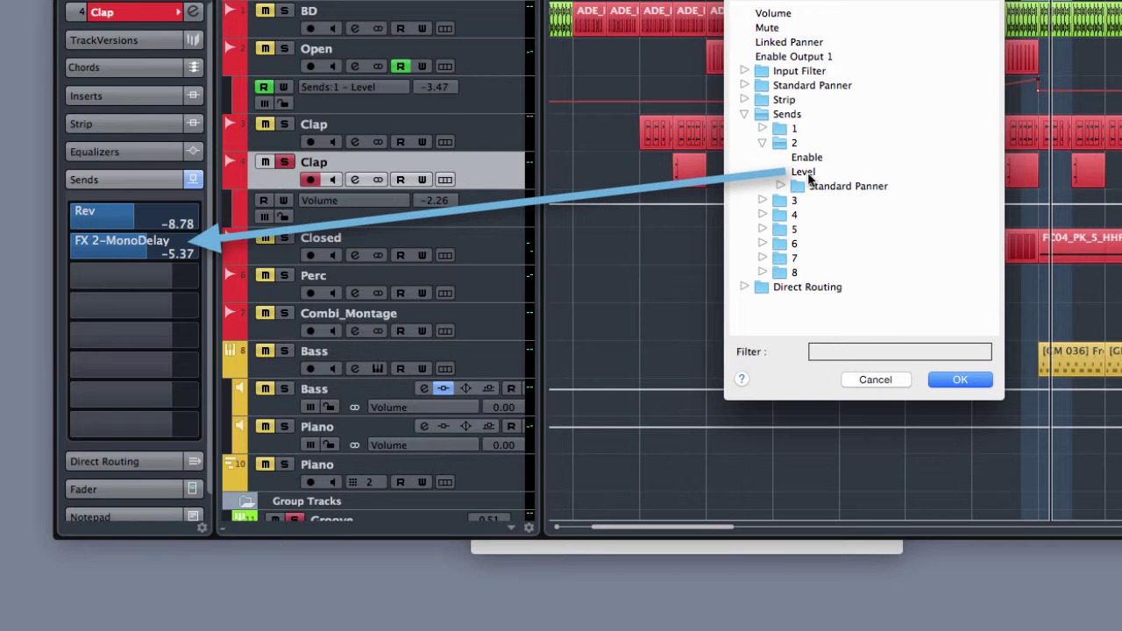
pyautogui.click(961, 380)
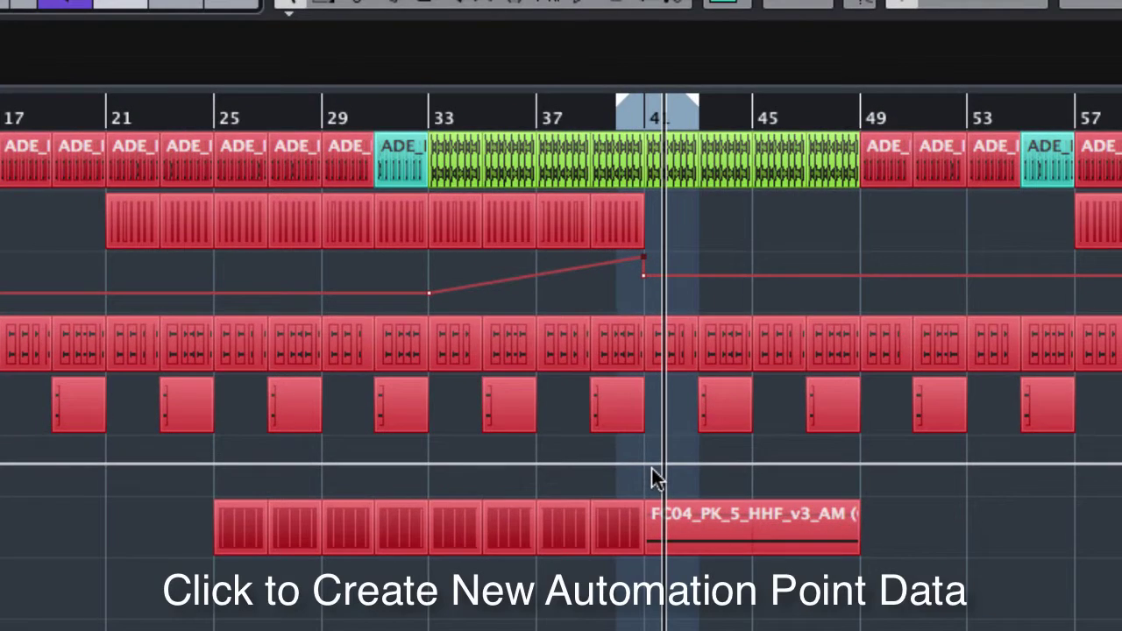
# - Draw a short send 2 pulse before bar 41, with -oo points near bars 40 and 41
pyautogui.click(649, 465)
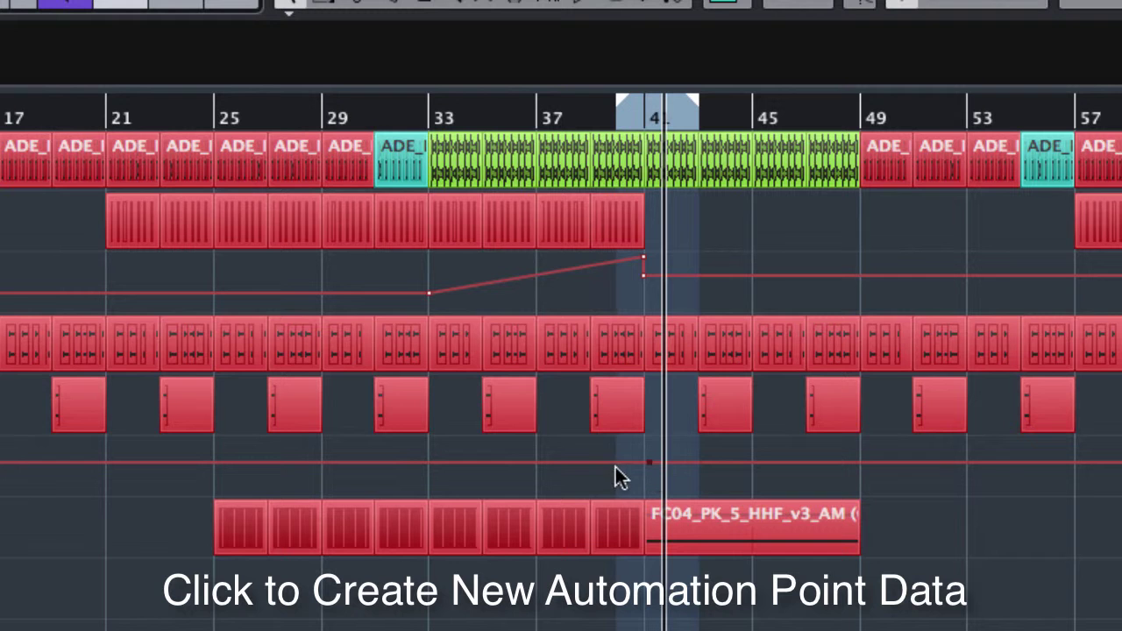
pyautogui.moveTo(595, 470); pyautogui.dragTo(615, 509)
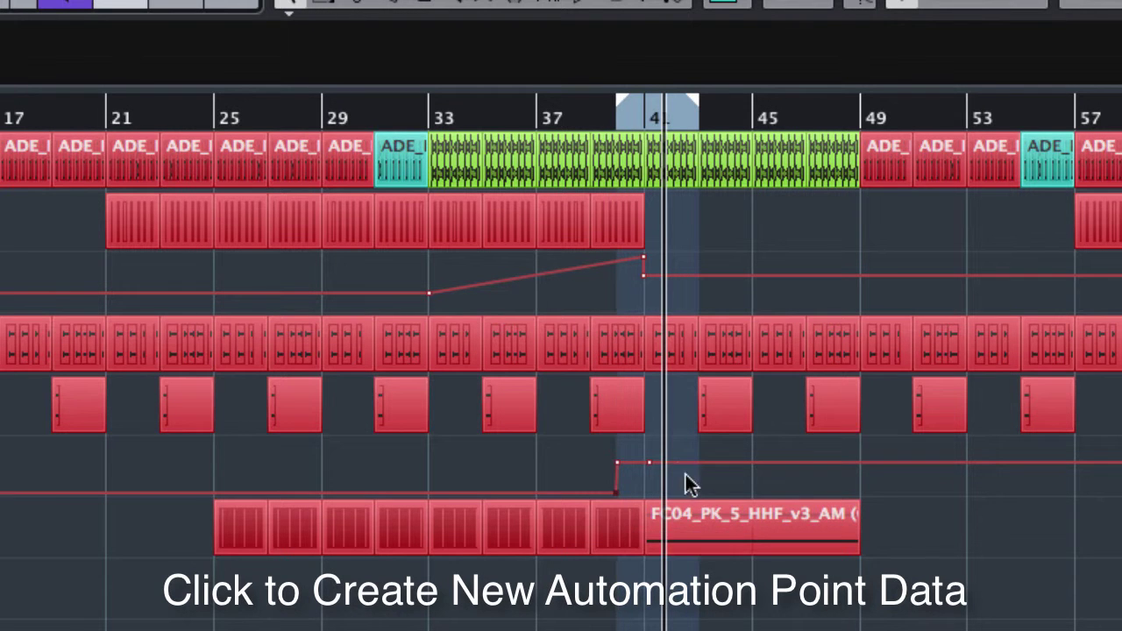
pyautogui.moveTo(678, 472); pyautogui.dragTo(647, 505)
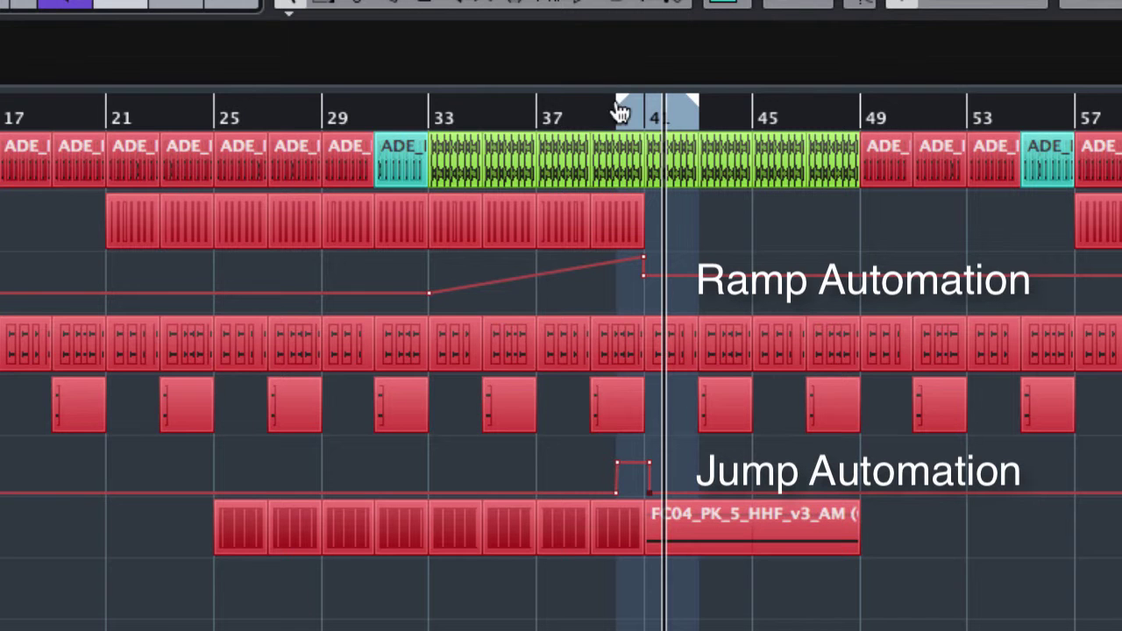
# - Set the cycle range to bars 37–47 and play it back
pyautogui.moveTo(621, 113); pyautogui.dragTo(544, 110)
pyautogui.moveTo(693, 105); pyautogui.dragTo(834, 118)
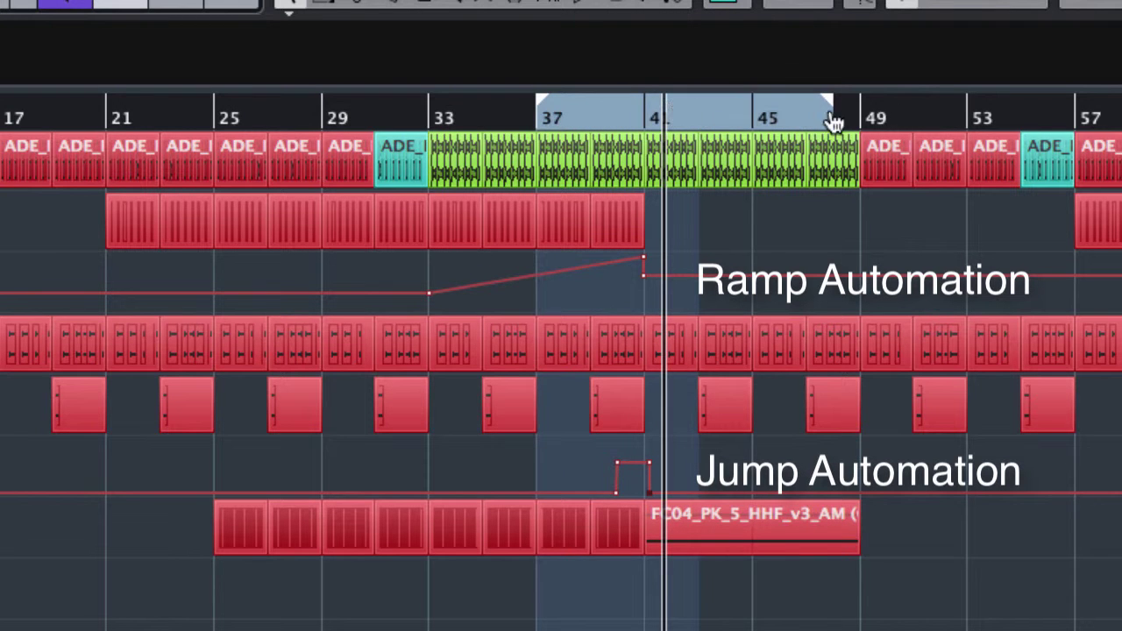
pyautogui.press('space')
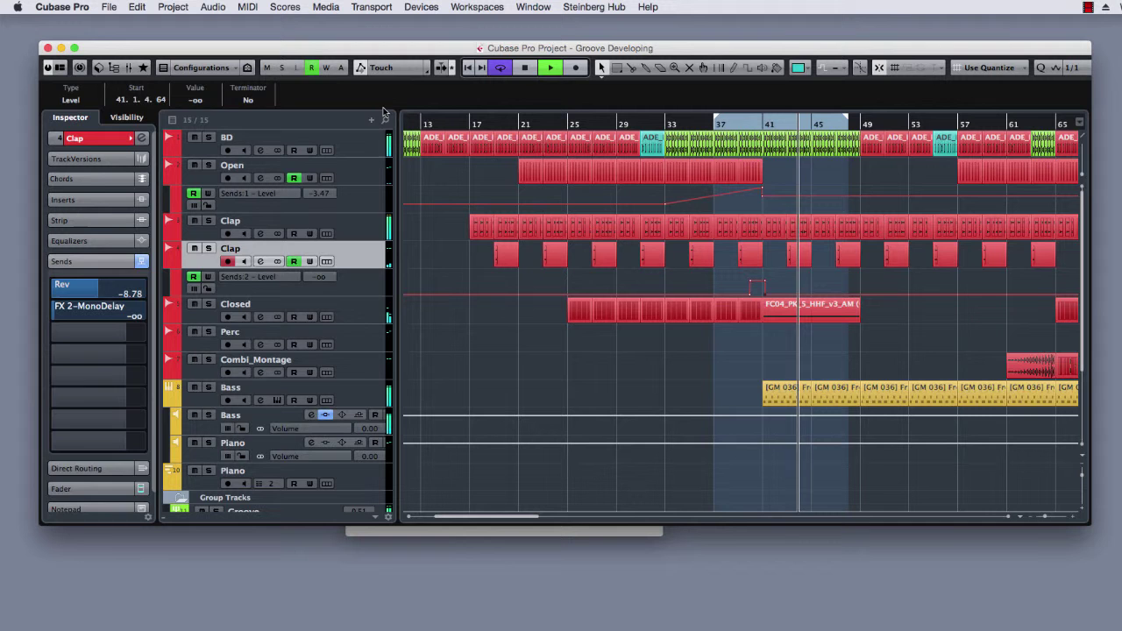
# - Stop playback and add a third FX channel track loaded with MonoDelay
pyautogui.press('space')
pyautogui.click(369, 283)
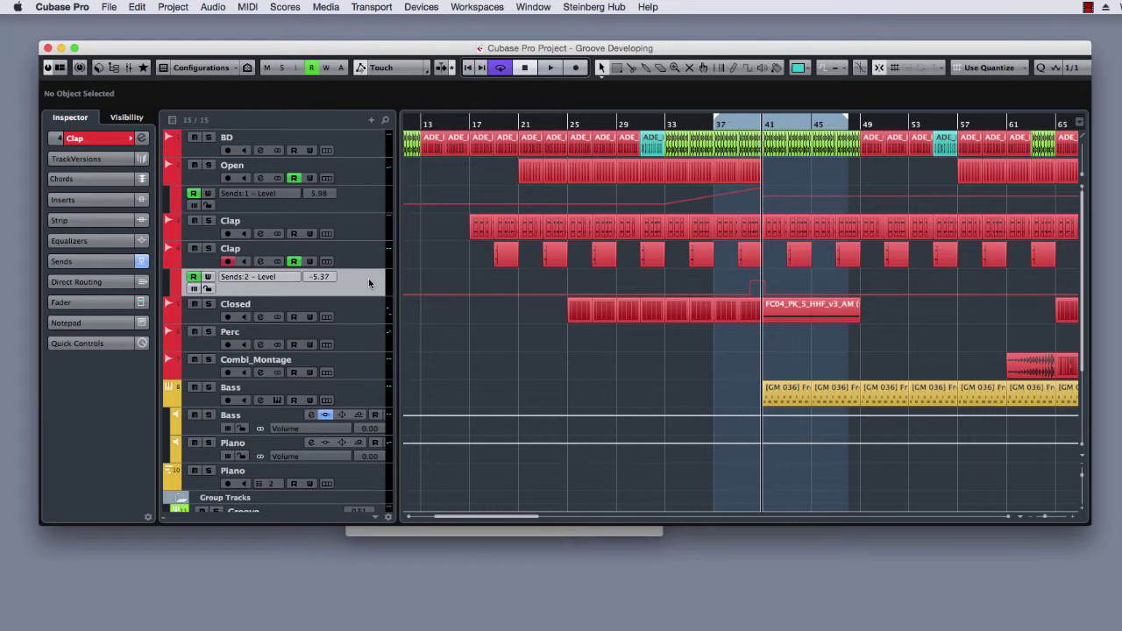
pyautogui.scroll(-5, 368, 278)
pyautogui.rightClick(284, 508)
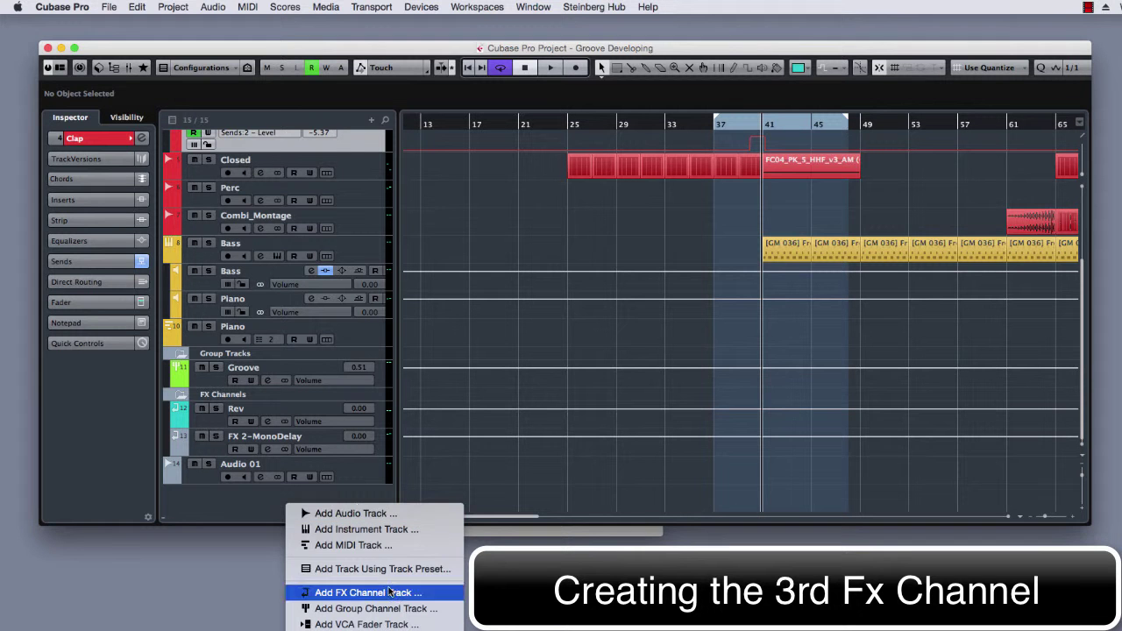
pyautogui.click(359, 593)
pyautogui.click(480, 217)
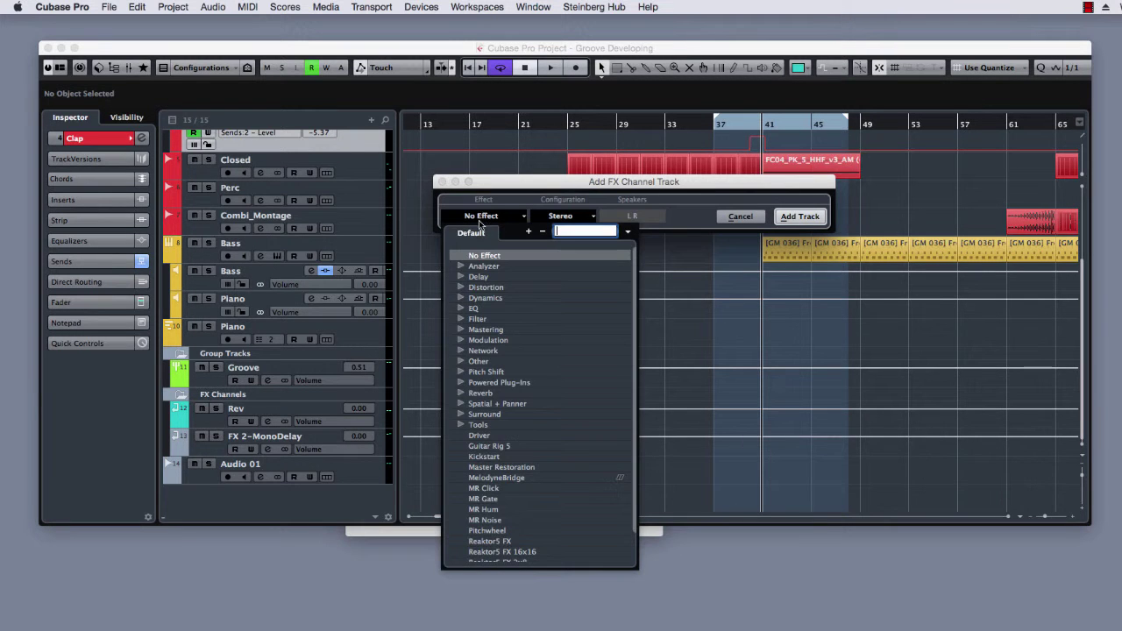
pyautogui.click(461, 278)
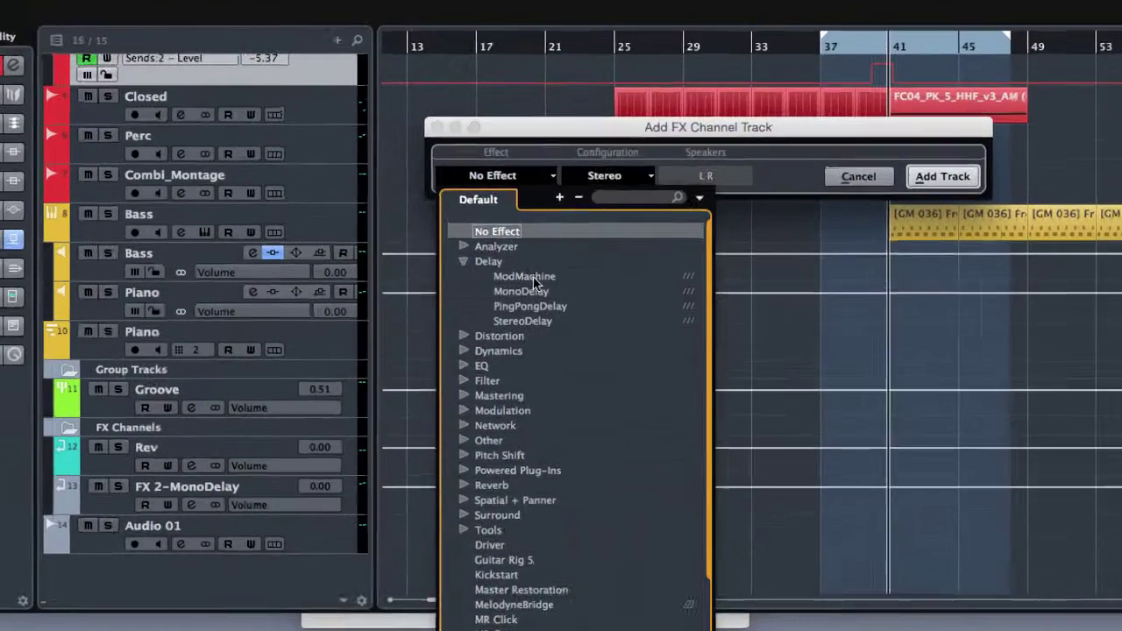
pyautogui.doubleClick(501, 298)
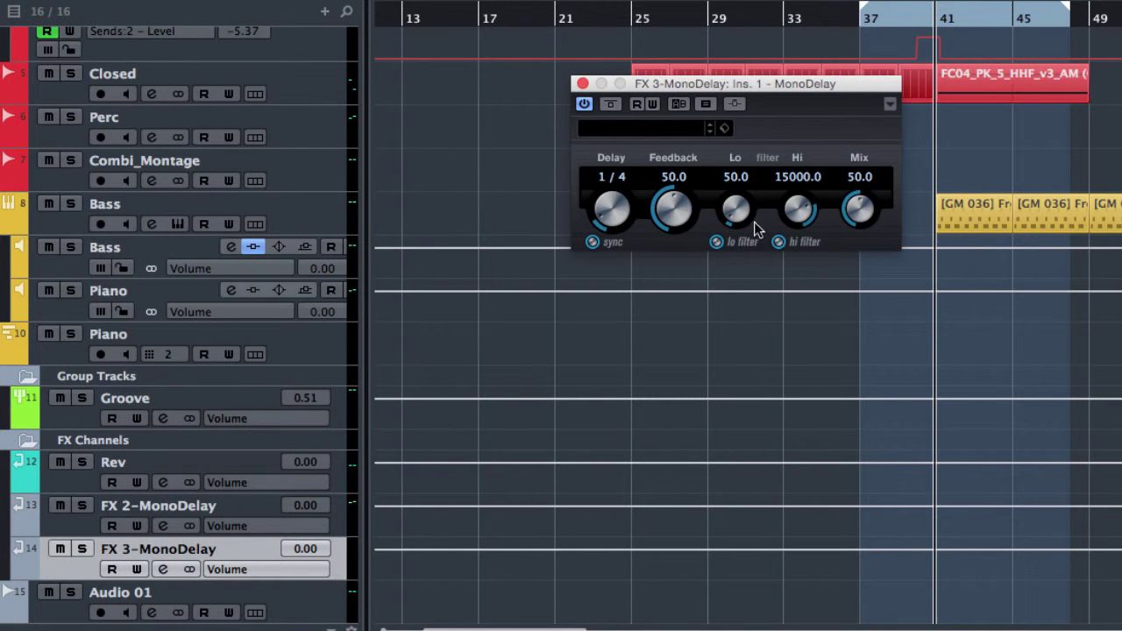
# - Move the FX 3 MonoDelay settings window out of the way
pyautogui.scroll(5, 755, 230)
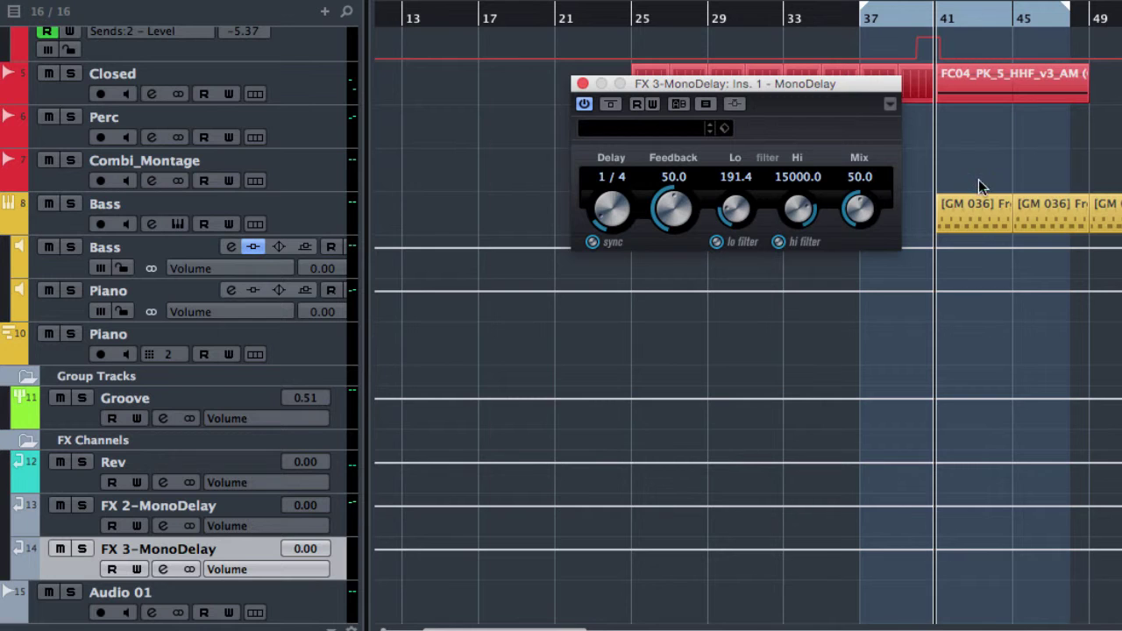
pyautogui.scroll(5, 981, 187)
pyautogui.moveTo(849, 83); pyautogui.dragTo(1121, 256)
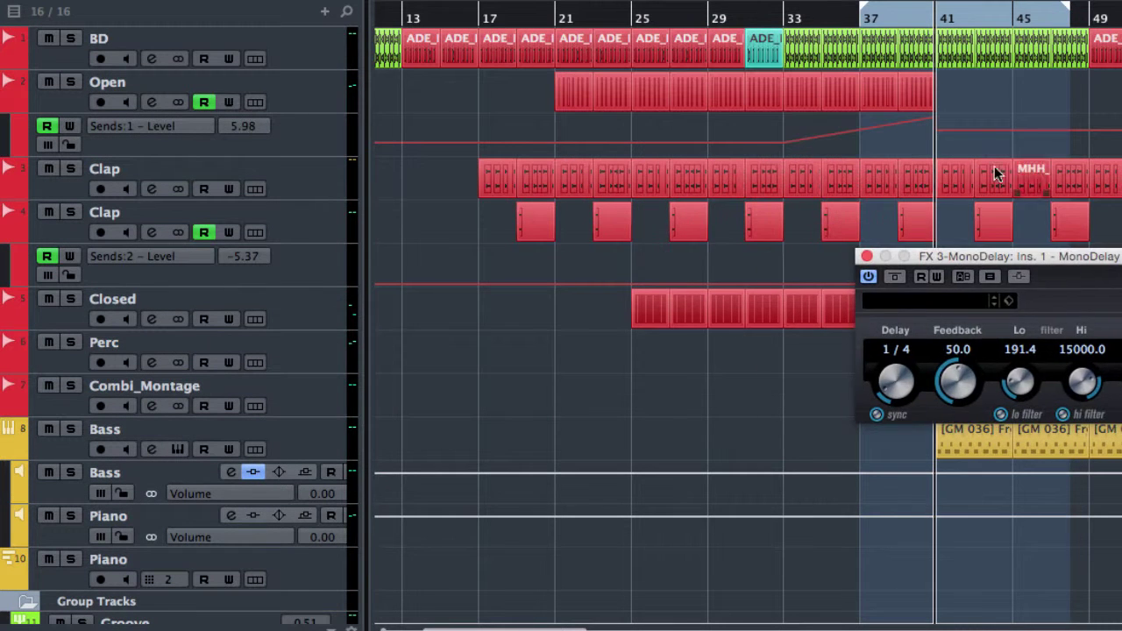
# - Add a new automation lane on the Open track and assign it to Sends 2 Level
pyautogui.click(316, 130)
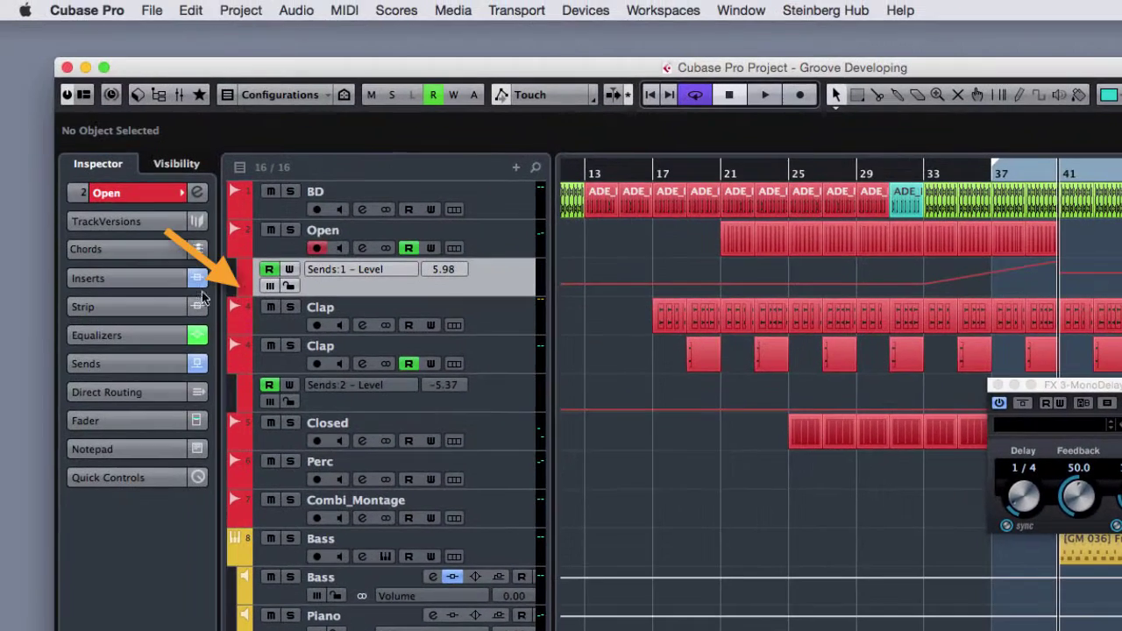
pyautogui.click(244, 291)
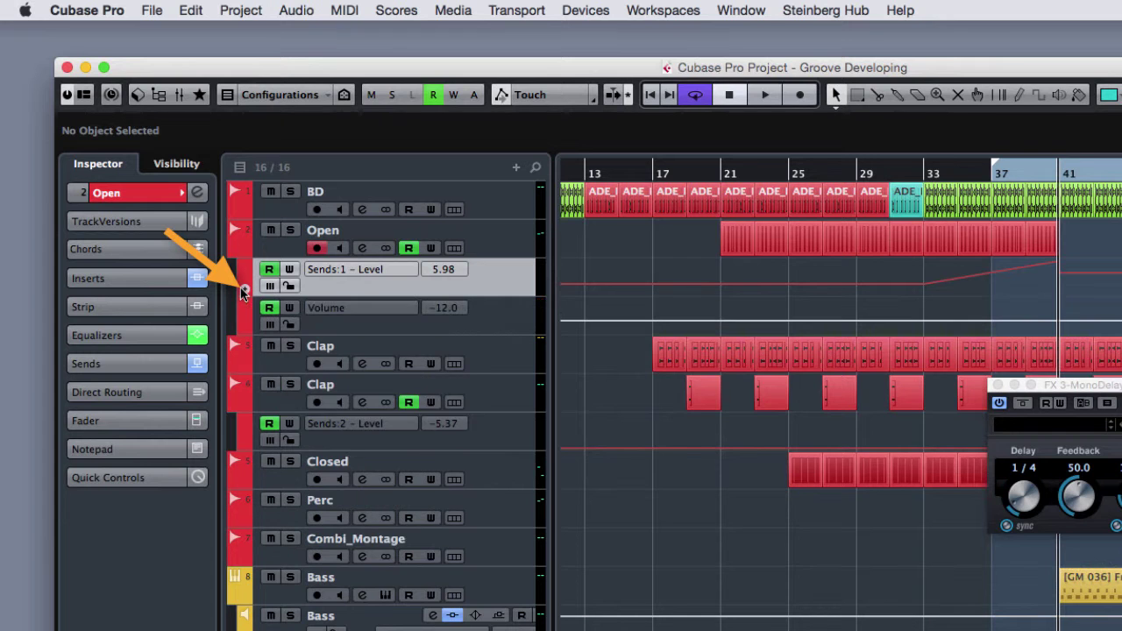
pyautogui.click(363, 308)
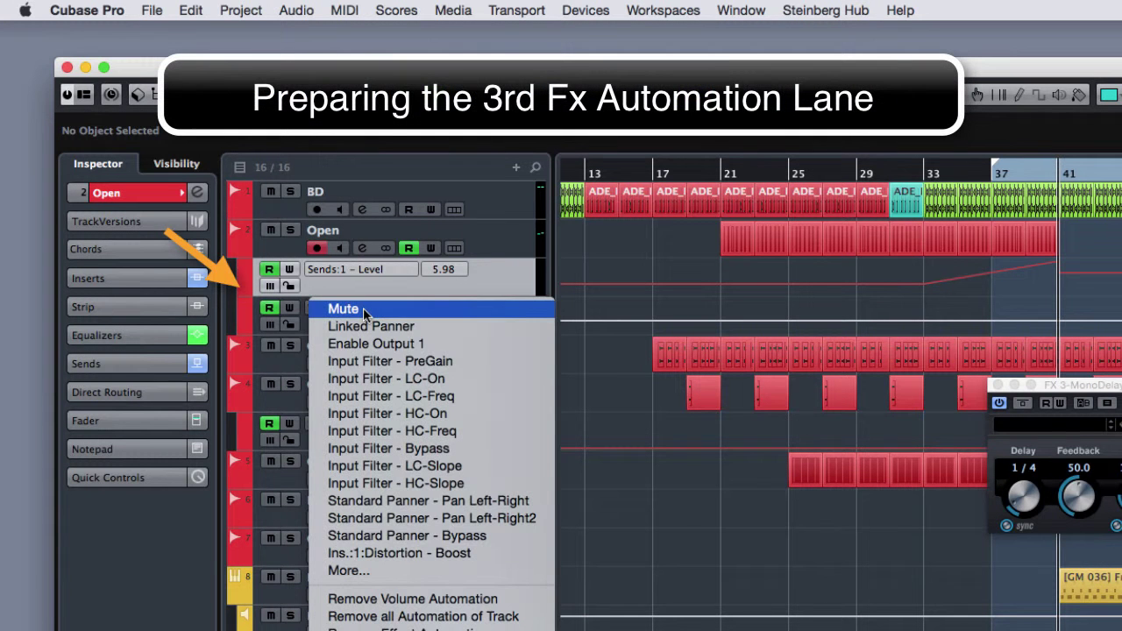
pyautogui.click(389, 573)
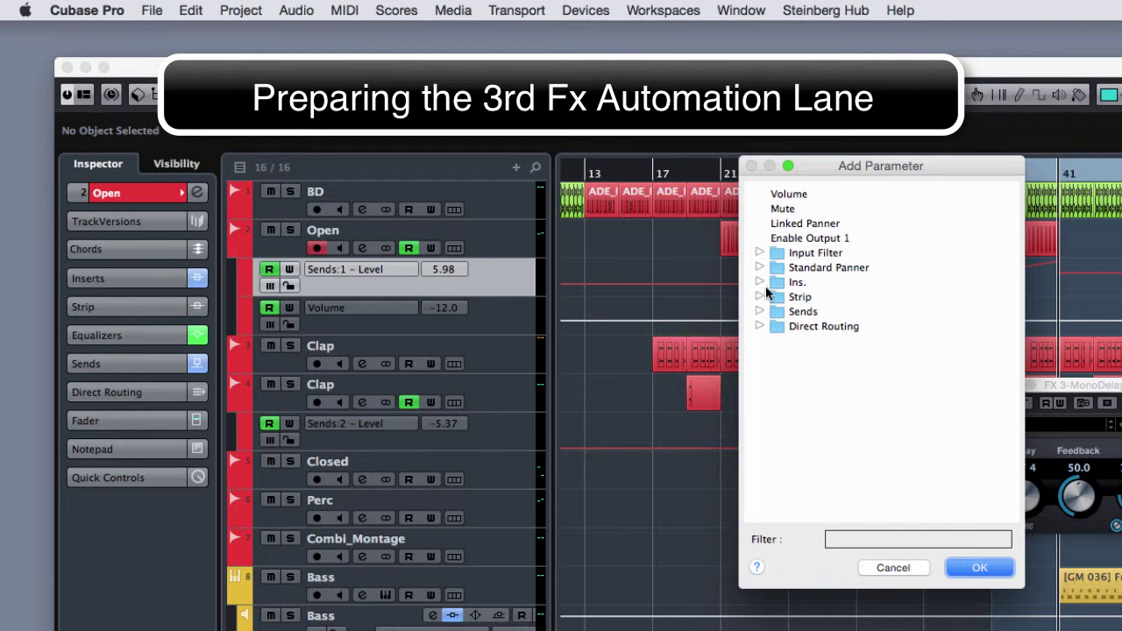
pyautogui.click(759, 313)
pyautogui.click(777, 342)
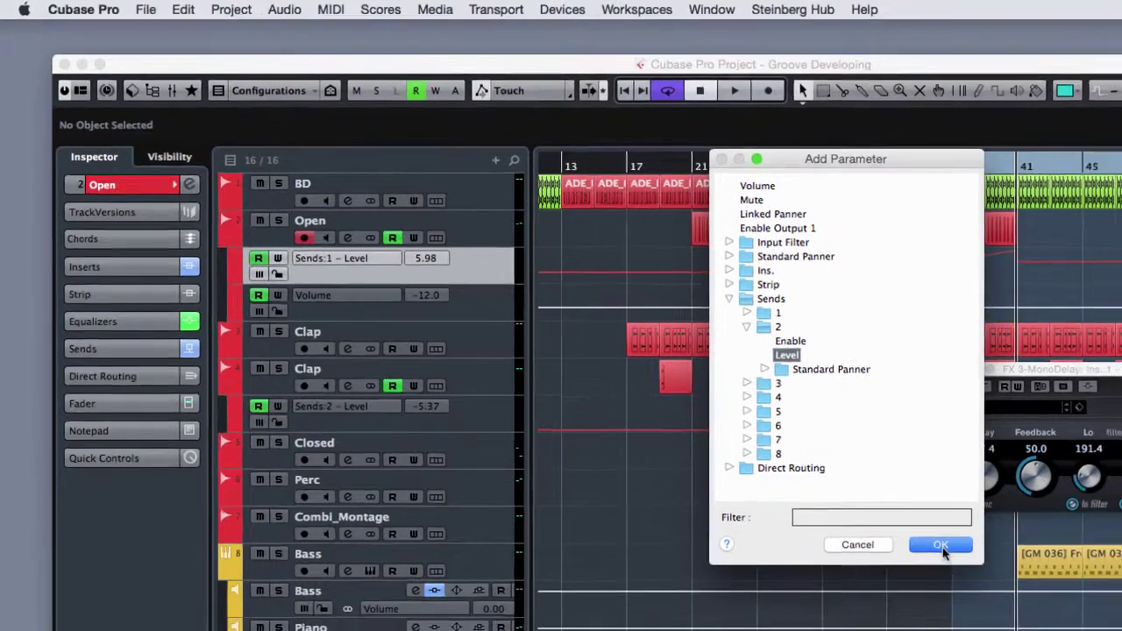
pyautogui.click(980, 568)
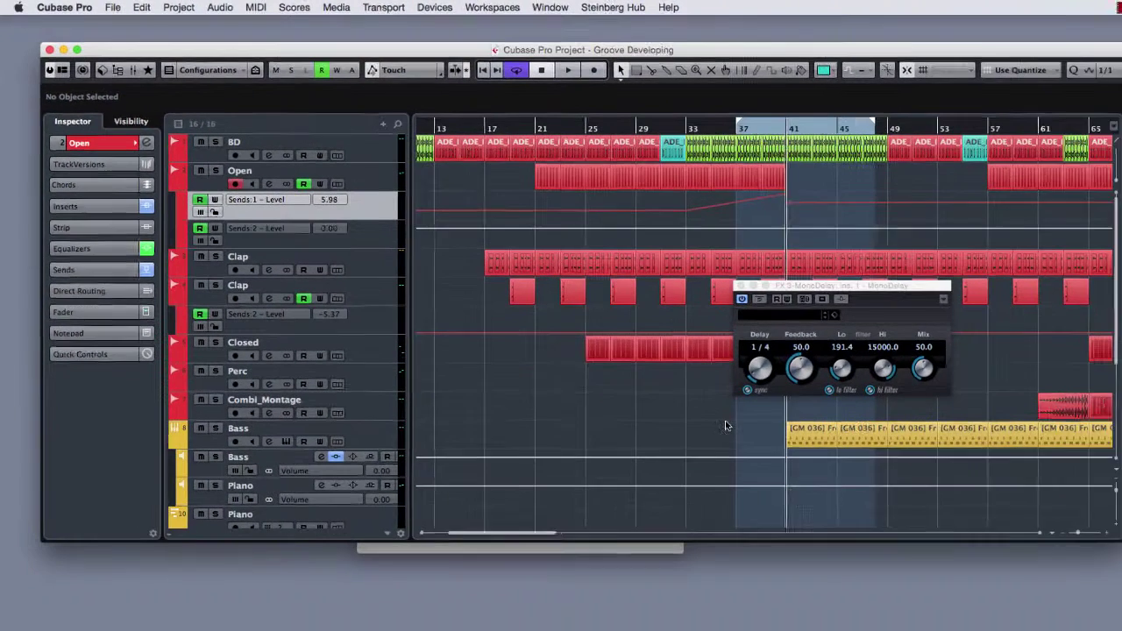
# - Route the Open track's second send slot to FX 3-MonoDelay with its level at -oo
pyautogui.click(368, 169)
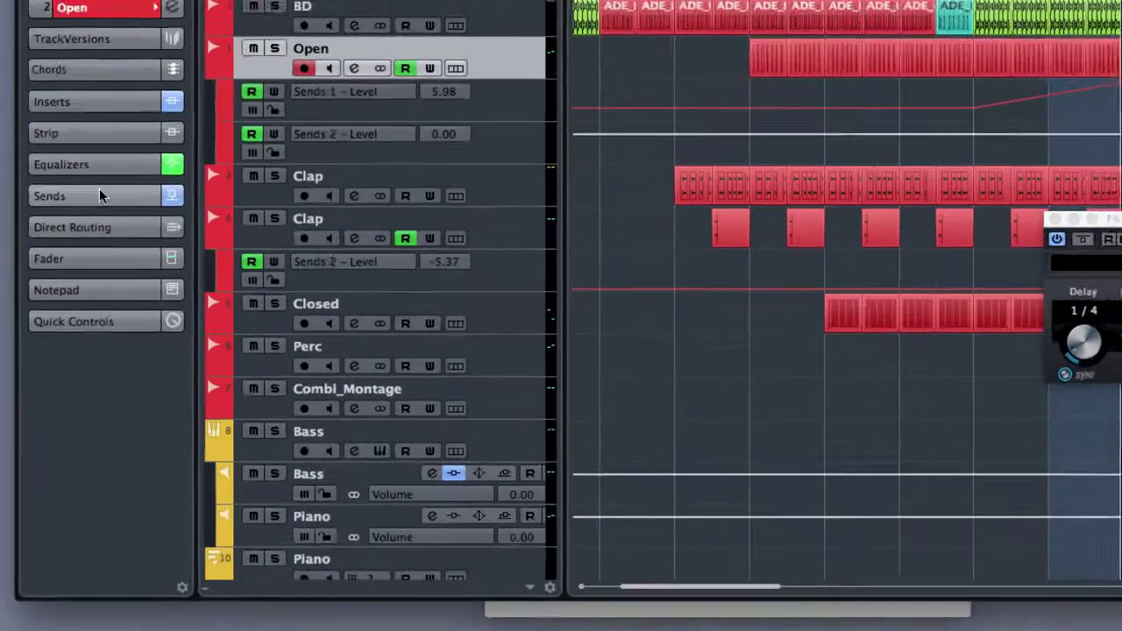
pyautogui.click(99, 195)
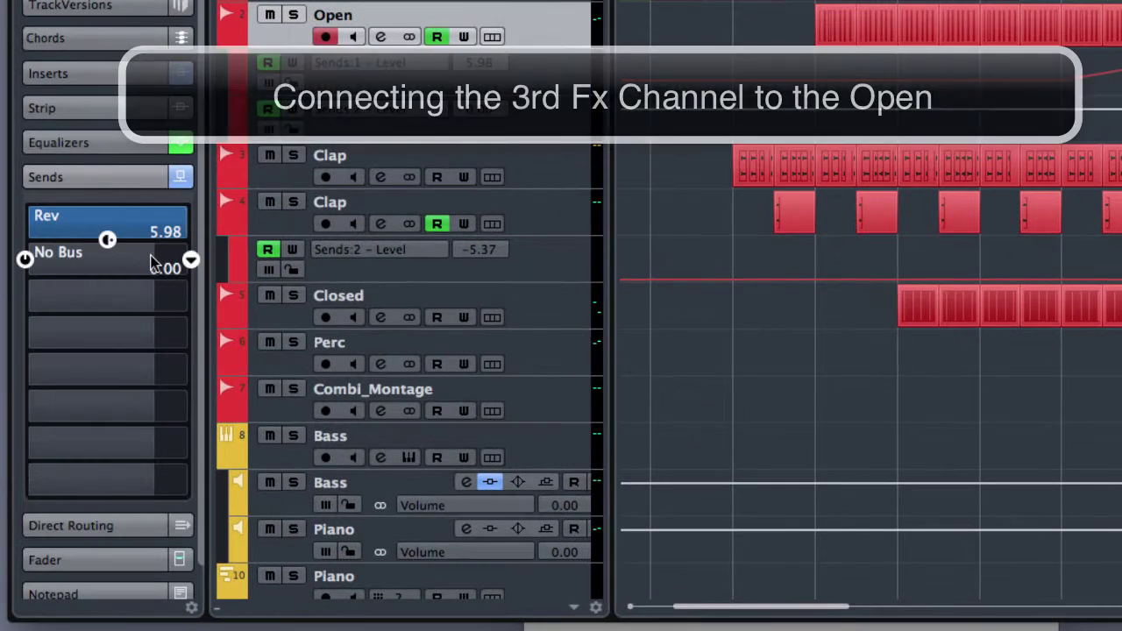
pyautogui.click(192, 264)
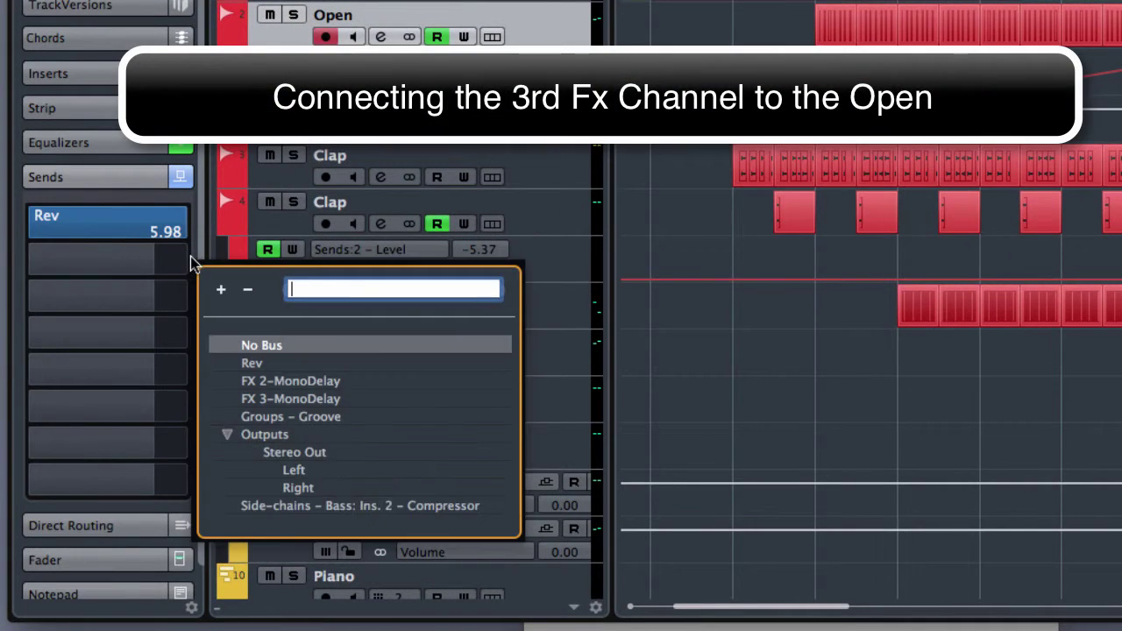
pyautogui.click(338, 399)
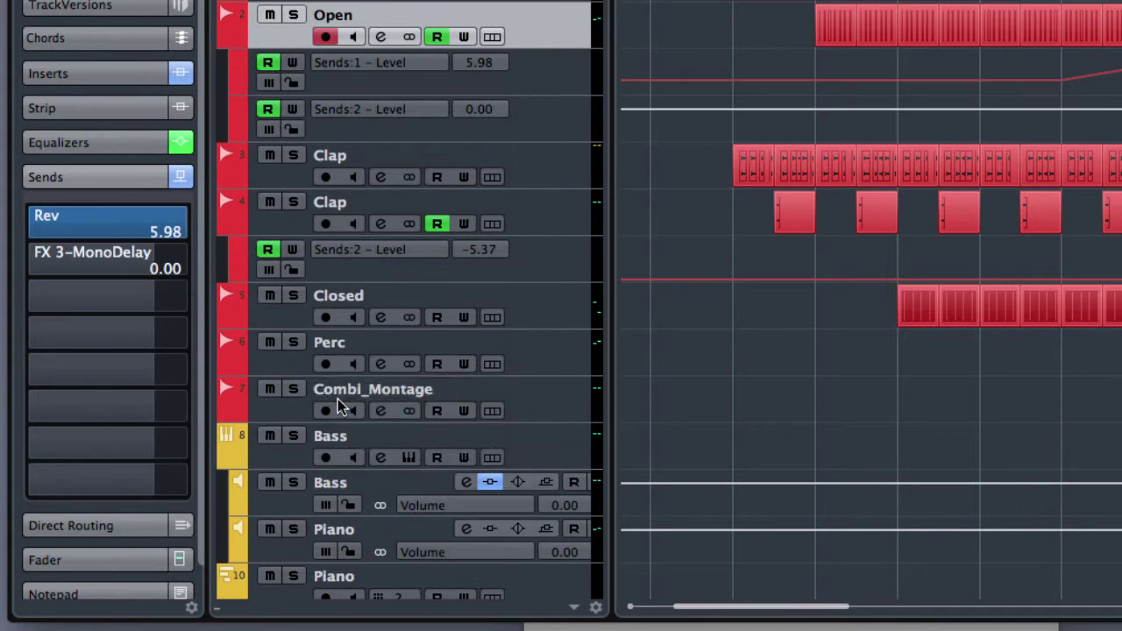
pyautogui.click(29, 263)
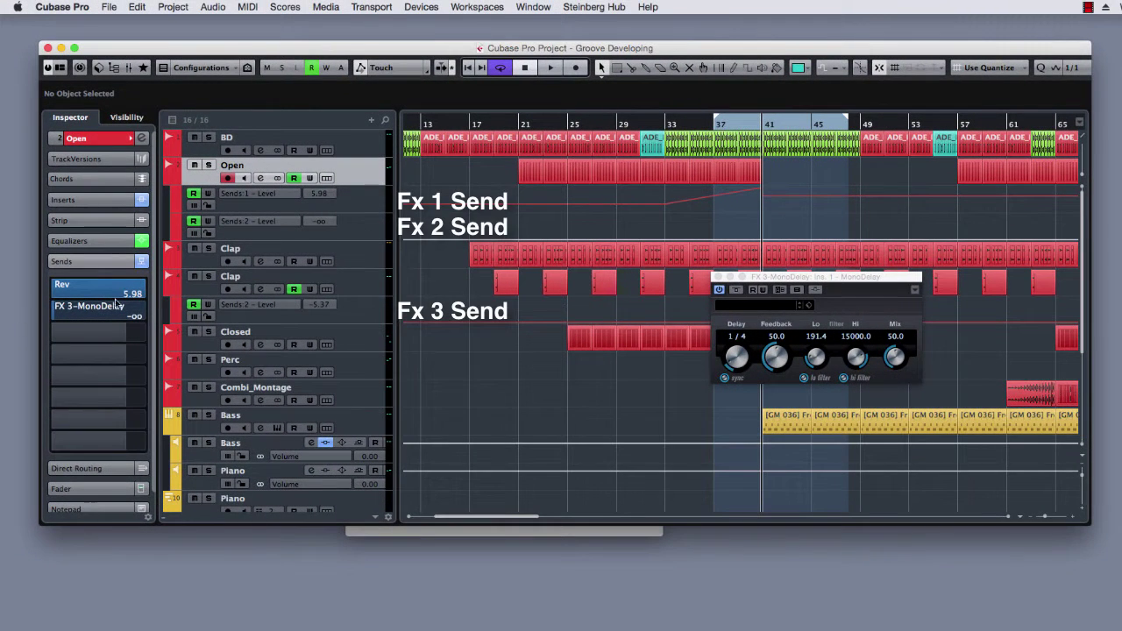
# - Draw a send 2 ramp rising to 6.02 at bar 41, then dropping to -oo, and play it back
pyautogui.click(715, 244)
pyautogui.click(771, 239)
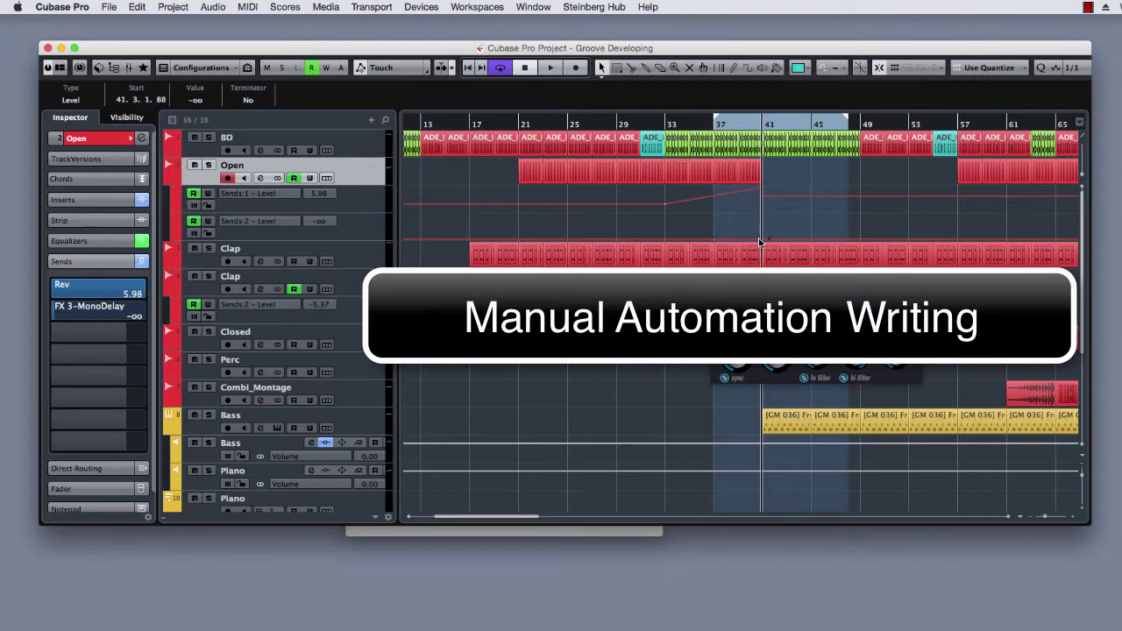
pyautogui.moveTo(760, 244); pyautogui.dragTo(759, 217)
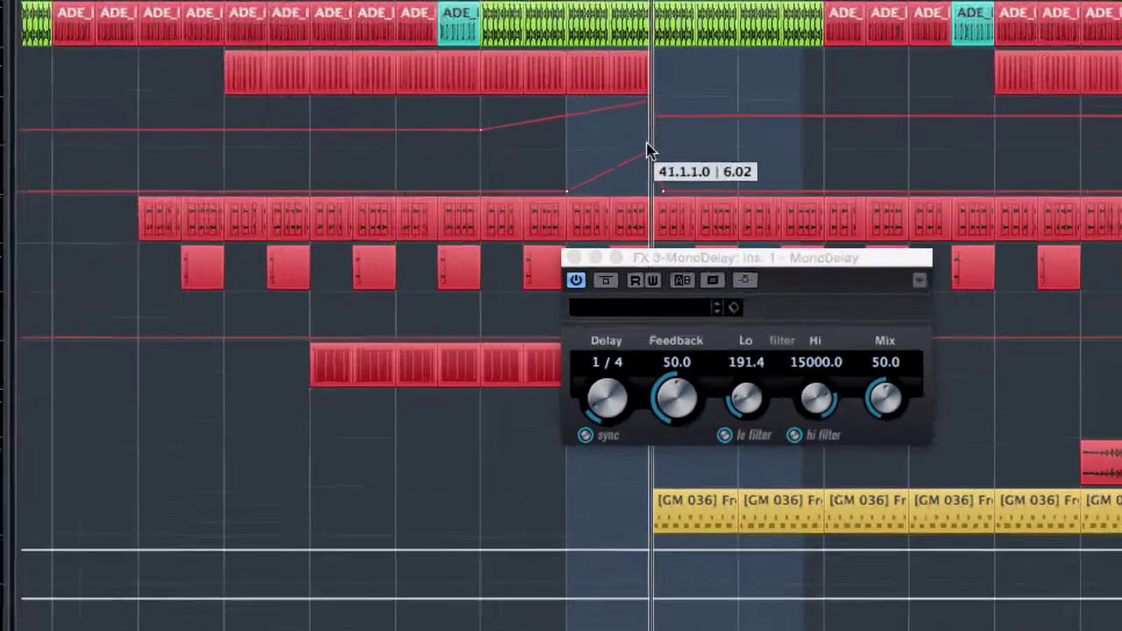
pyautogui.moveTo(647, 151); pyautogui.dragTo(649, 152)
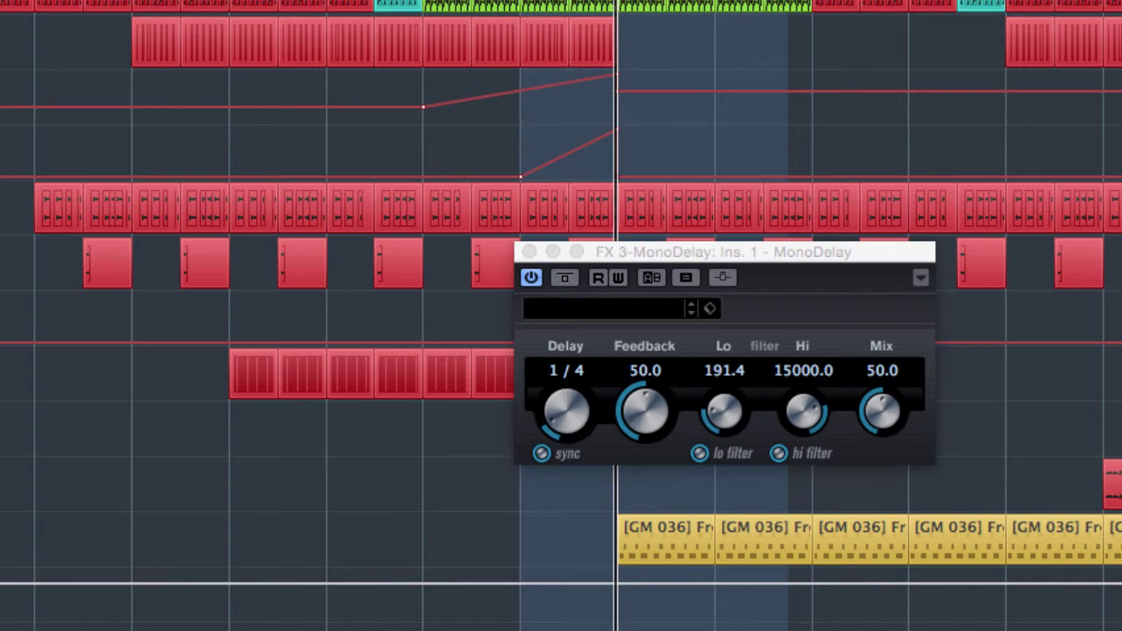
pyautogui.click(612, 14)
pyautogui.moveTo(611, 14); pyautogui.dragTo(651, 185)
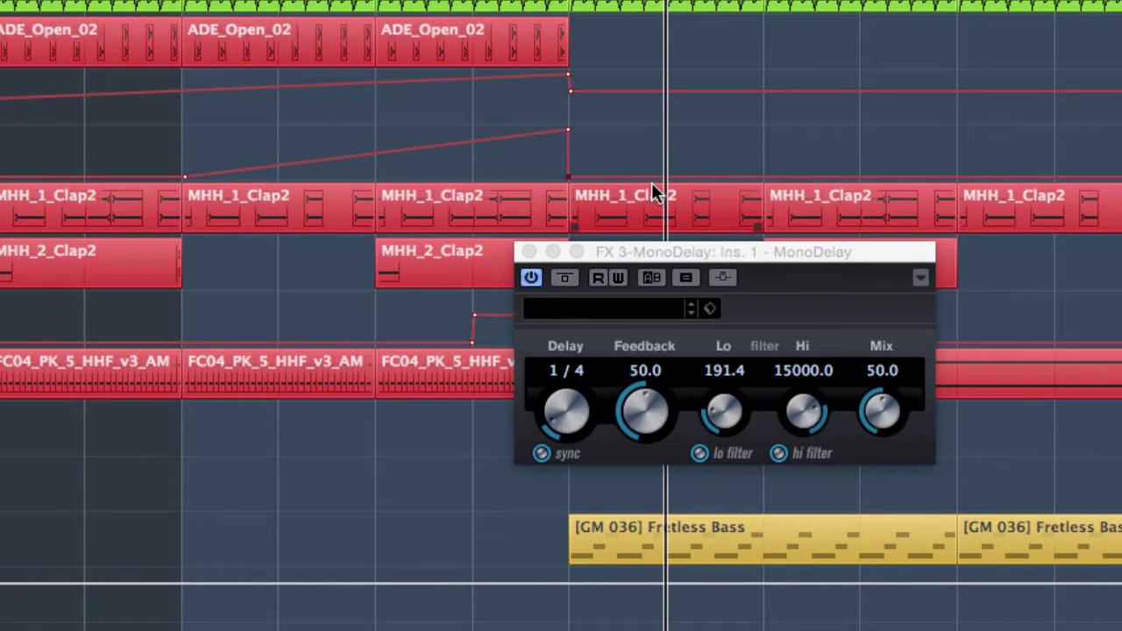
pyautogui.press('space')
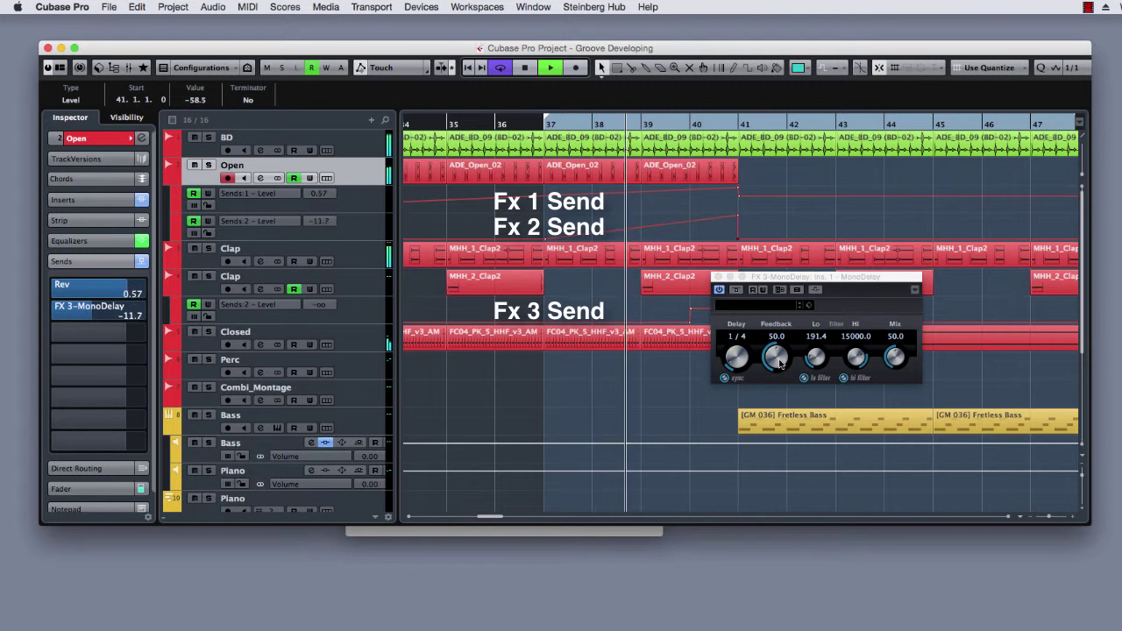
# - Give the MonoDelay 78.5 feedback and a 1/16 delay time, auditioning it, then close the plug-in
pyautogui.moveTo(780, 365); pyautogui.dragTo(786, 331)
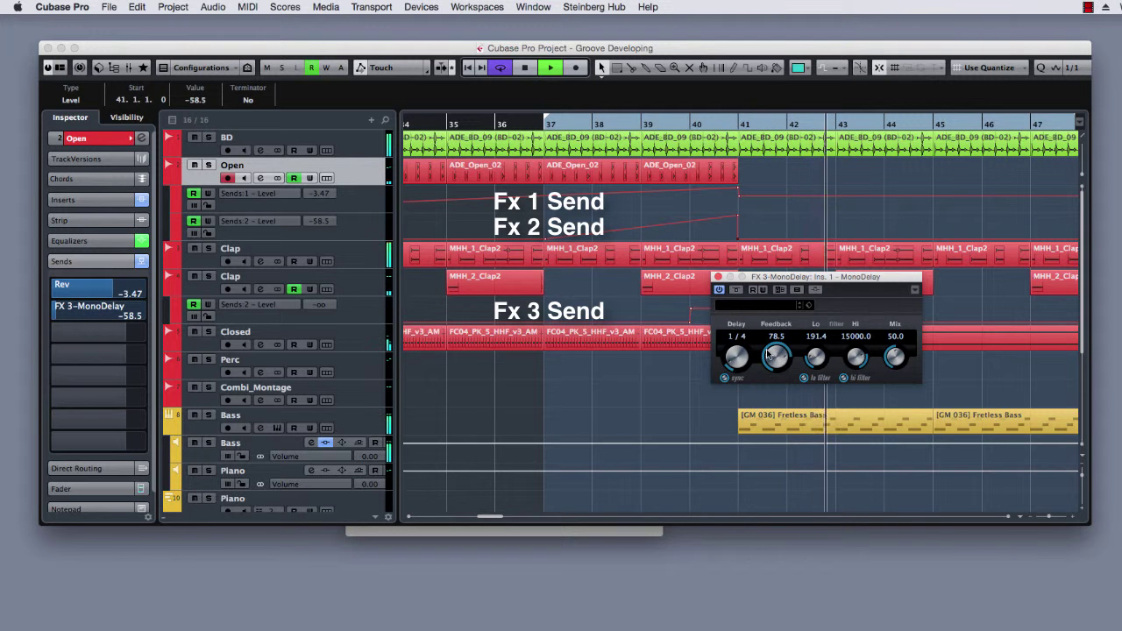
pyautogui.press('space')
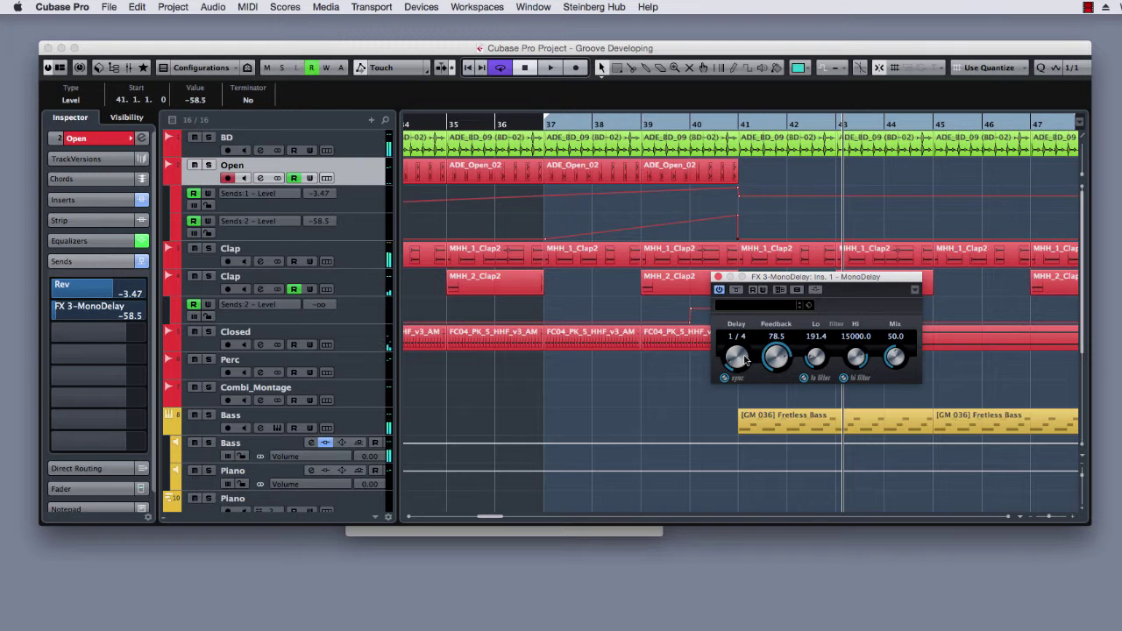
pyautogui.moveTo(737, 356); pyautogui.dragTo(735, 352)
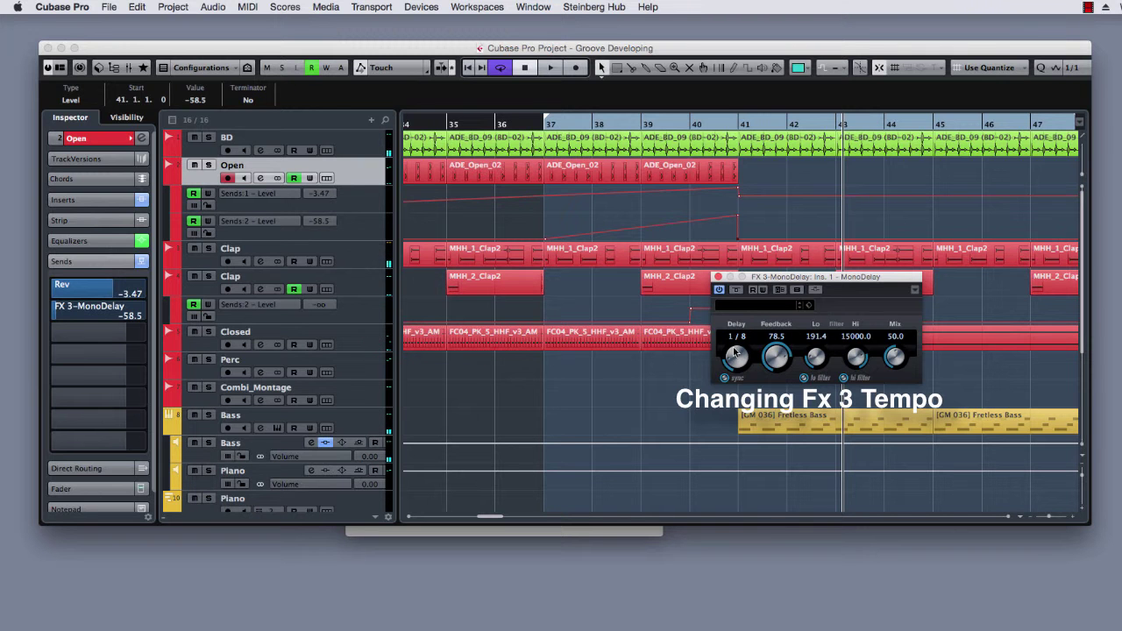
pyautogui.press('space')
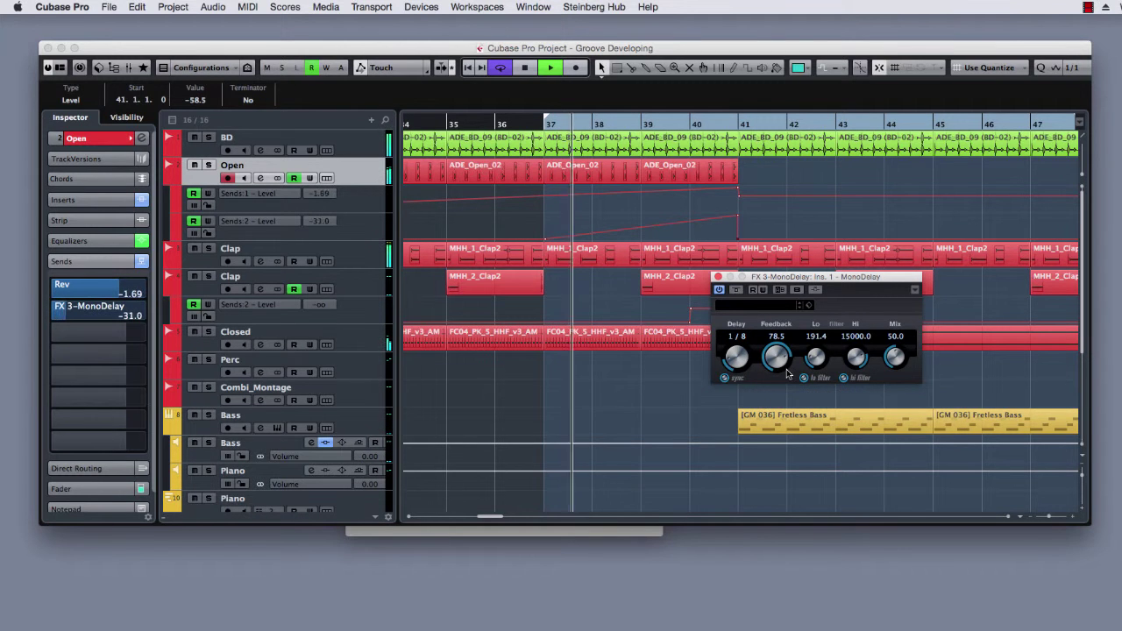
pyautogui.moveTo(736, 355); pyautogui.dragTo(736, 351)
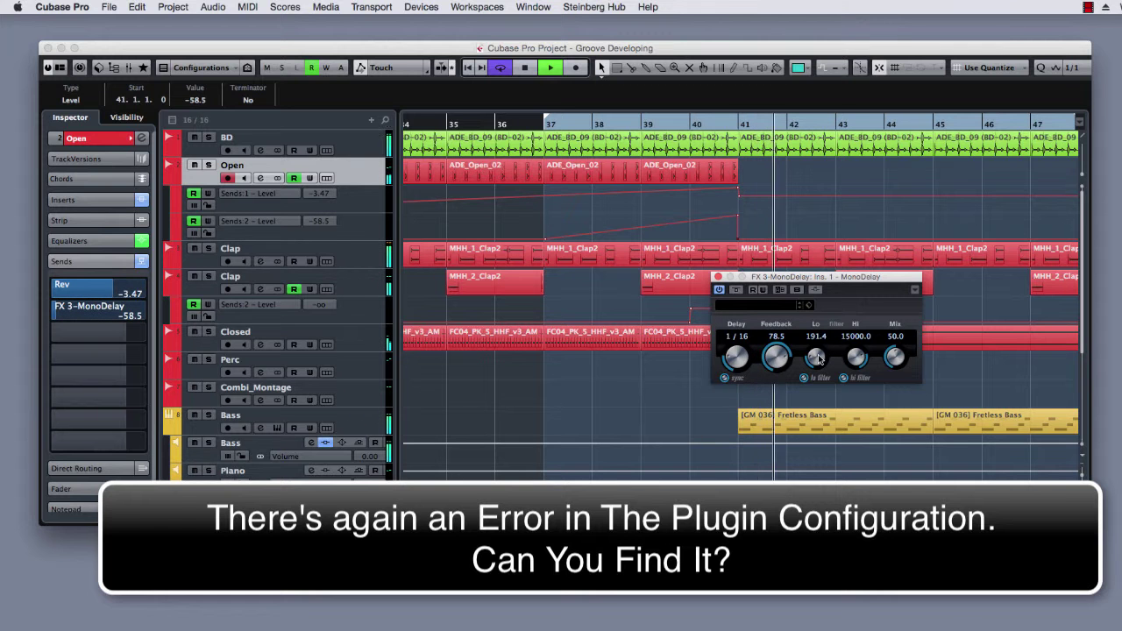
pyautogui.click(718, 277)
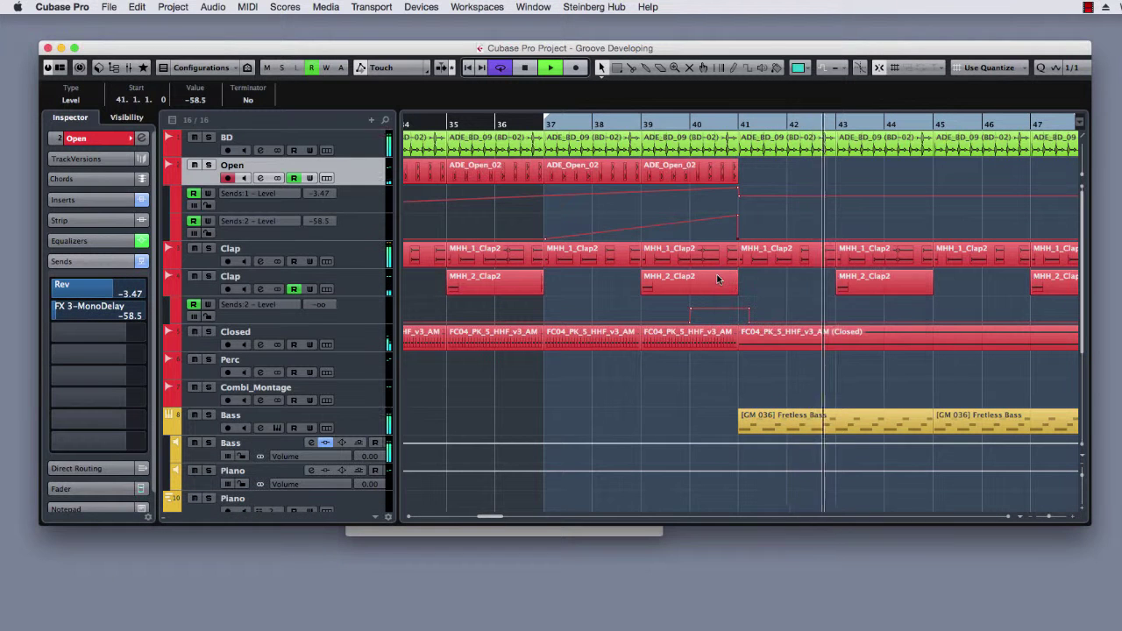
pyautogui.press('space')
pyautogui.moveTo(1050, 517); pyautogui.dragTo(1047, 518)
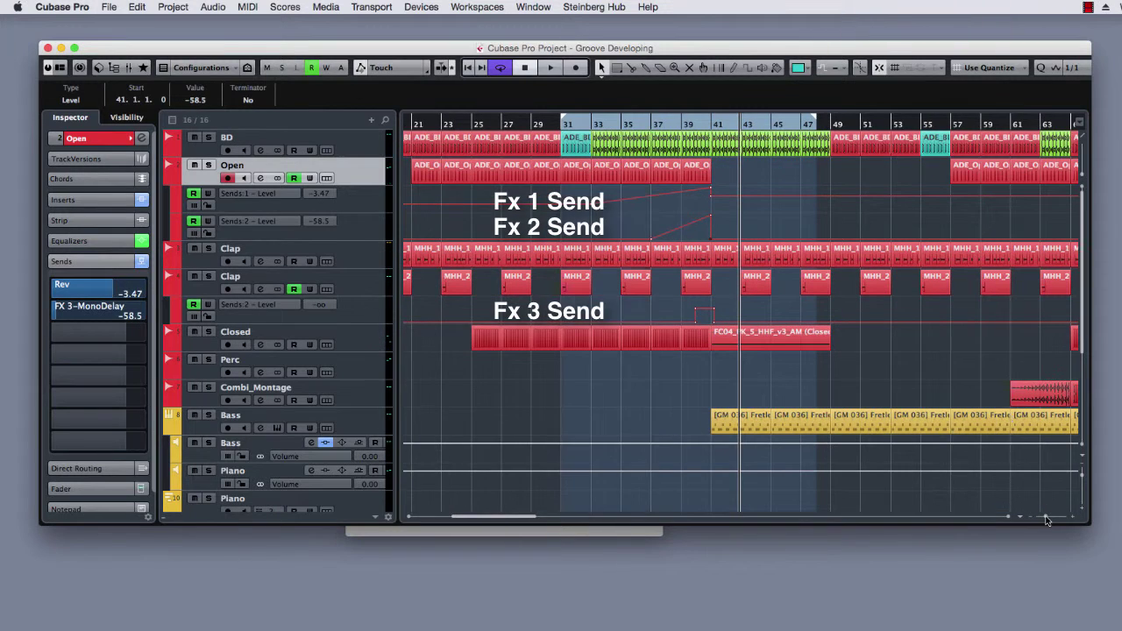